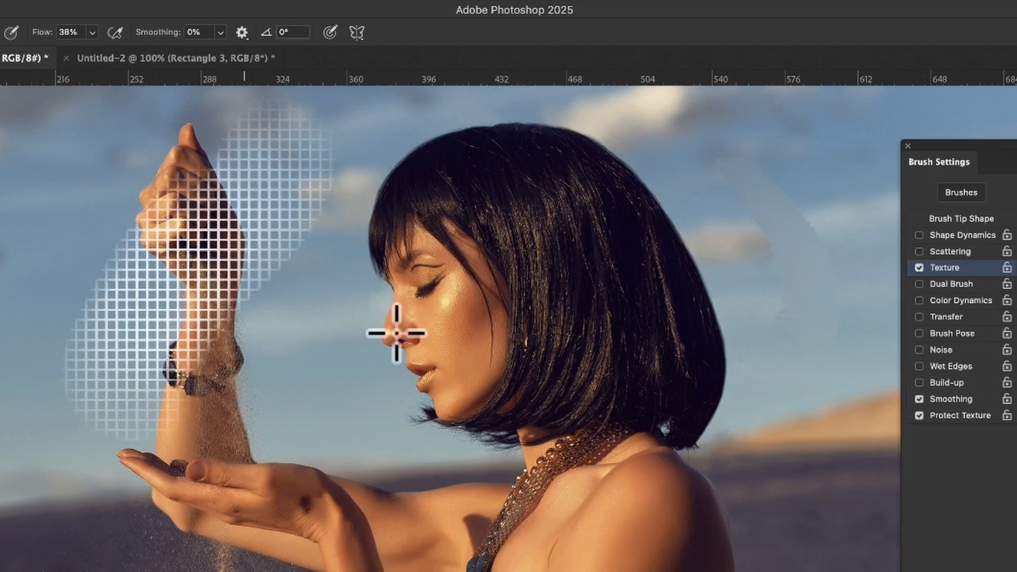
{"action": "mouse_move", "coordinate": [286, 206]}
{"action": "left_mouse_down"}
{"action": "mouse_move", "coordinate": [89, 525]}
{"action": "mouse_move", "coordinate": [389, 402]}
{"action": "mouse_move", "coordinate": [574, 570]}
{"action": "mouse_move", "coordinate": [651, 570]}
{"action": "left_mouse_up"}
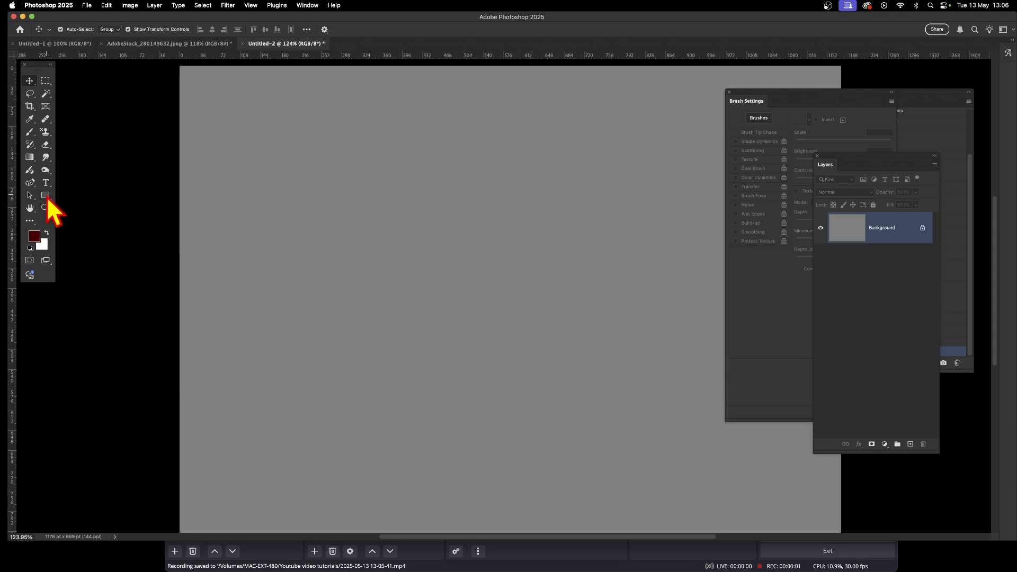
- Draw a dark red square vector shape about 788 px wide and a second, smaller square shape inside it
{"action": "left_click_drag", "start_coordinate": [47, 196], "coordinate": [77, 193]}
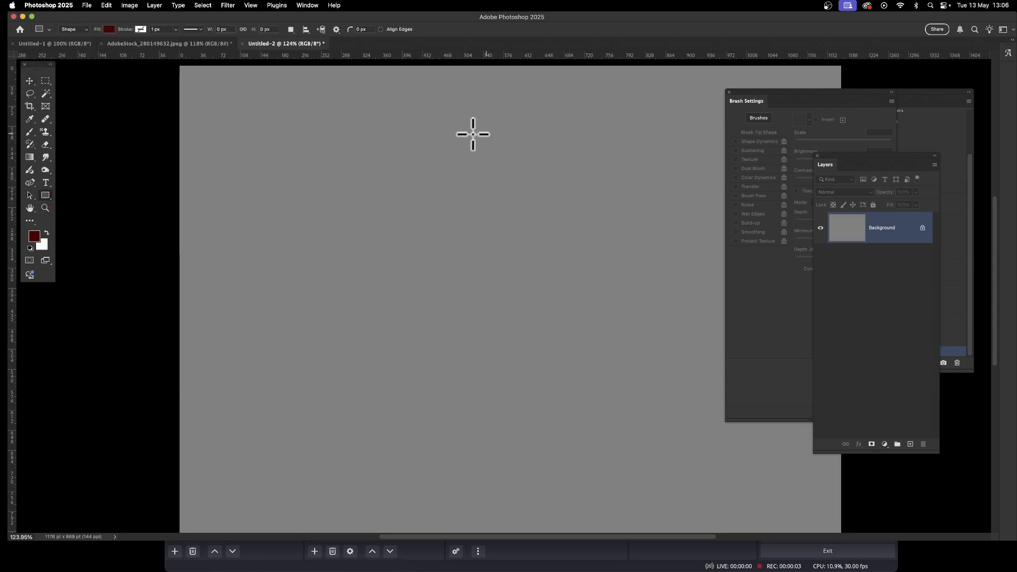
{"action": "left_click", "coordinate": [78, 30]}
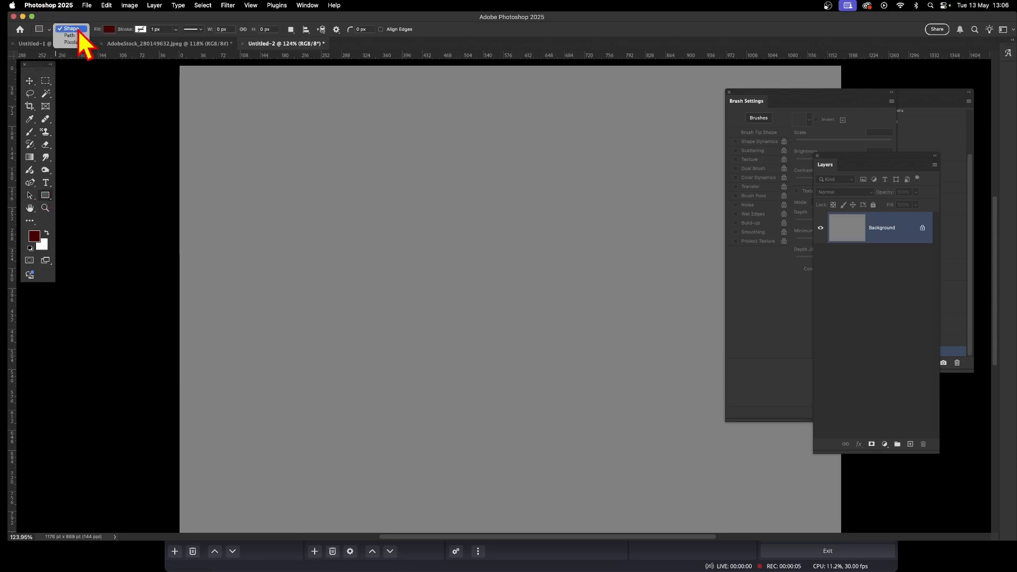
{"action": "left_click", "coordinate": [79, 30]}
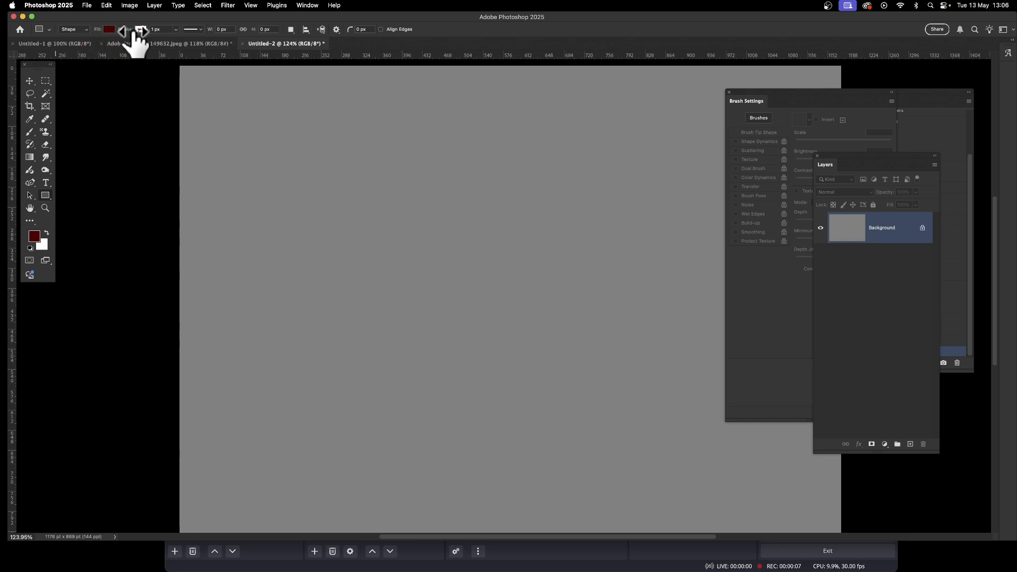
{"action": "left_click_drag", "start_coordinate": [361, 173], "coordinate": [582, 412]}
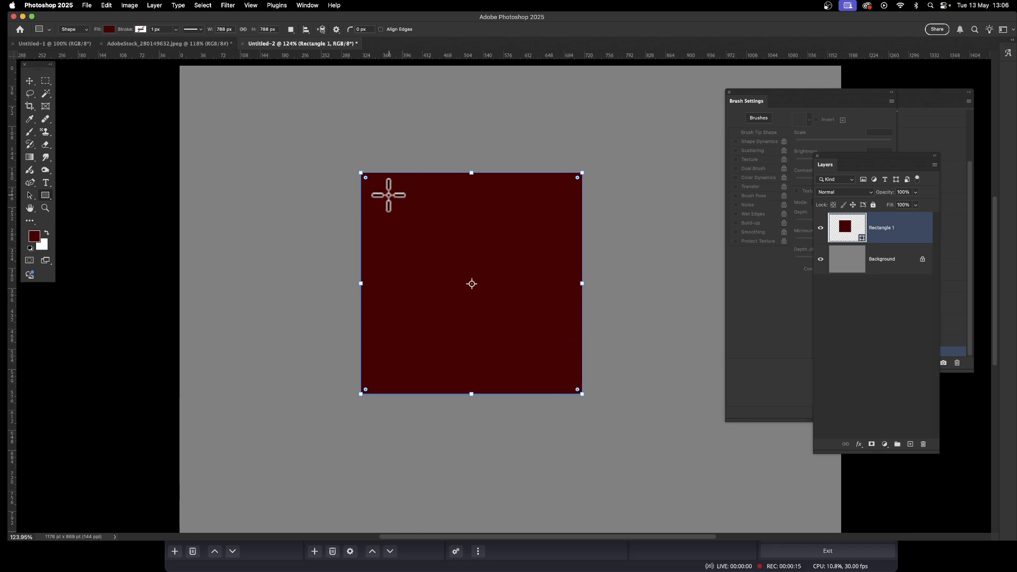
{"action": "left_click_drag", "start_coordinate": [388, 195], "coordinate": [557, 394]}
- Select both square shapes and align their centers horizontally and vertically
{"action": "left_click", "coordinate": [29, 81]}
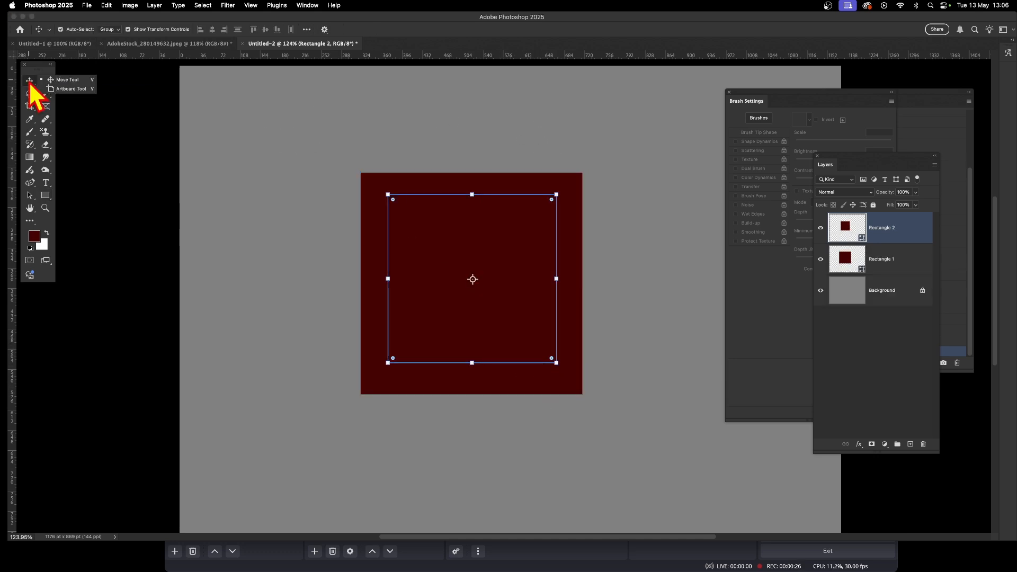
{"action": "left_click", "coordinate": [86, 79]}
{"action": "left_click_drag", "start_coordinate": [304, 119], "coordinate": [668, 456]}
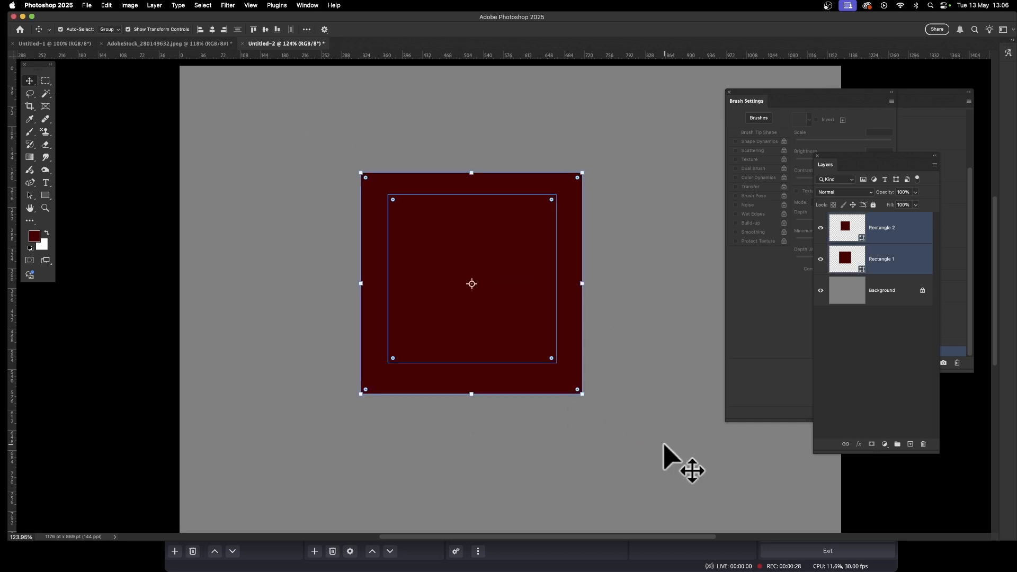
{"action": "left_click", "coordinate": [212, 31]}
{"action": "left_click", "coordinate": [266, 30]}
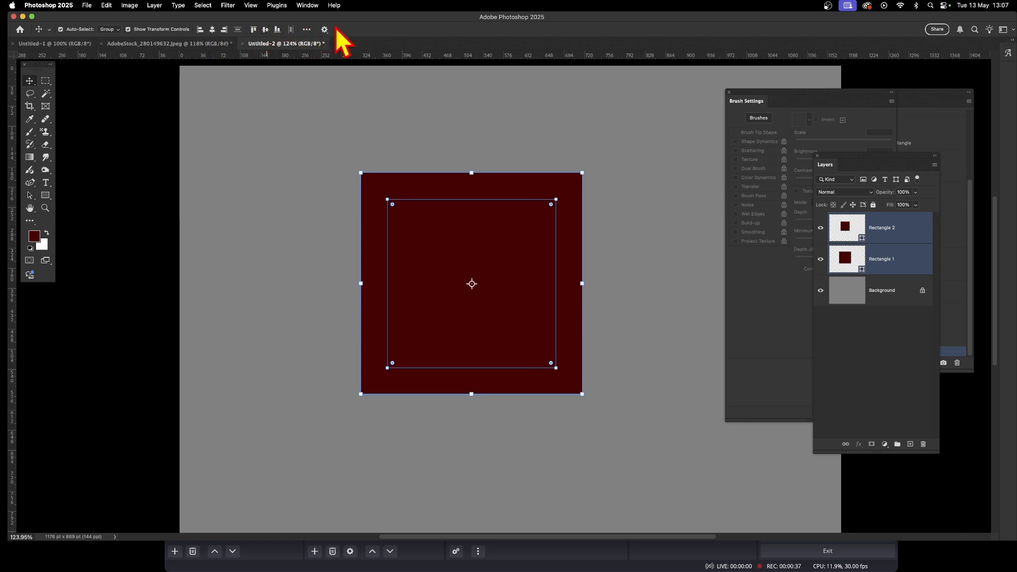
- Subtract the smaller front square from the larger one with Subtract Front Shape to form a square frame
{"action": "left_click", "coordinate": [153, 6]}
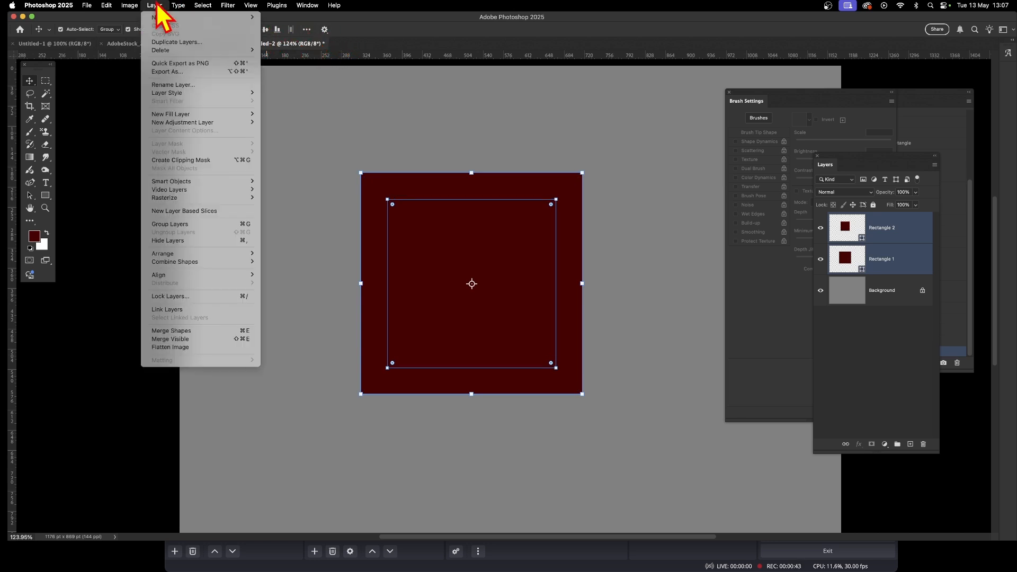
{"action": "mouse_move", "coordinate": [188, 261]}
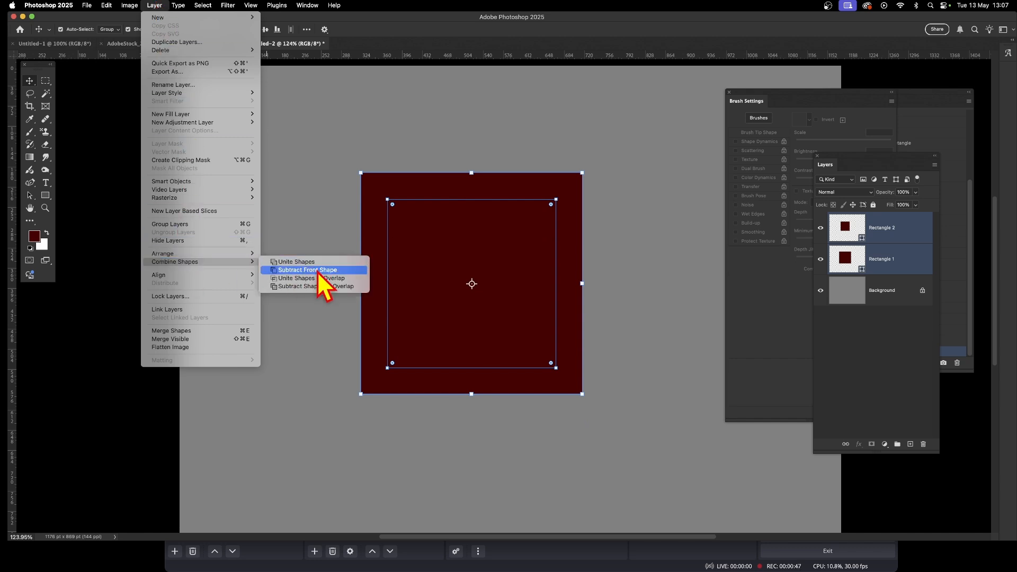
{"action": "left_click", "coordinate": [317, 272]}
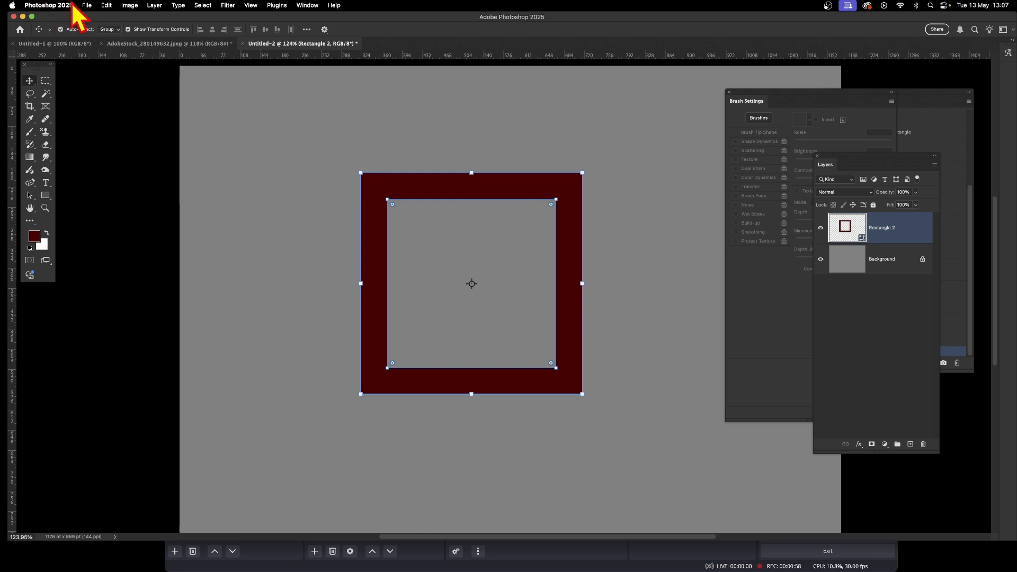
- Rasterize the square frame layer and delete the gray Background layer
{"action": "left_click", "coordinate": [155, 5]}
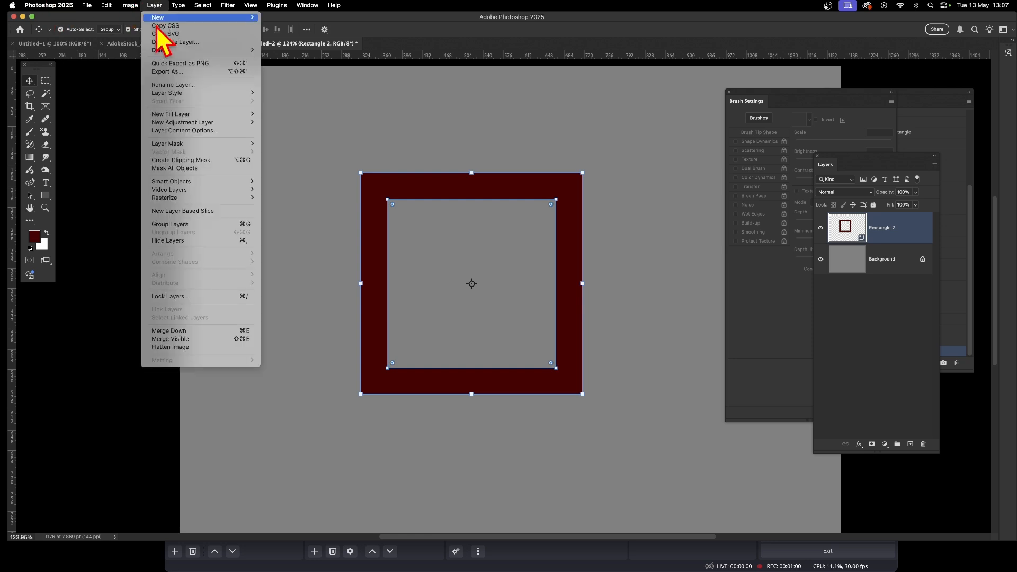
{"action": "mouse_move", "coordinate": [184, 200]}
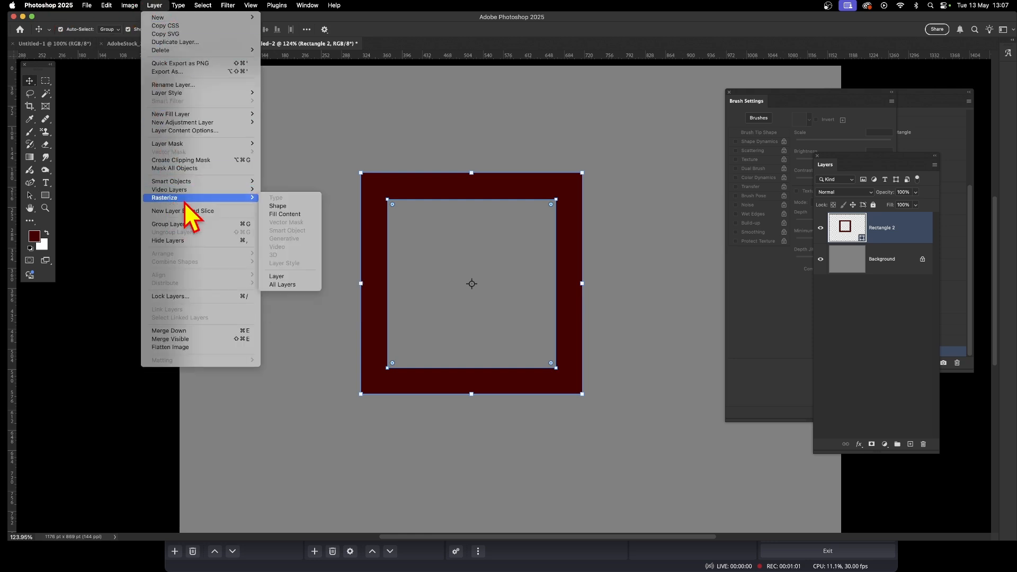
{"action": "left_click", "coordinate": [278, 279]}
{"action": "left_click", "coordinate": [848, 259]}
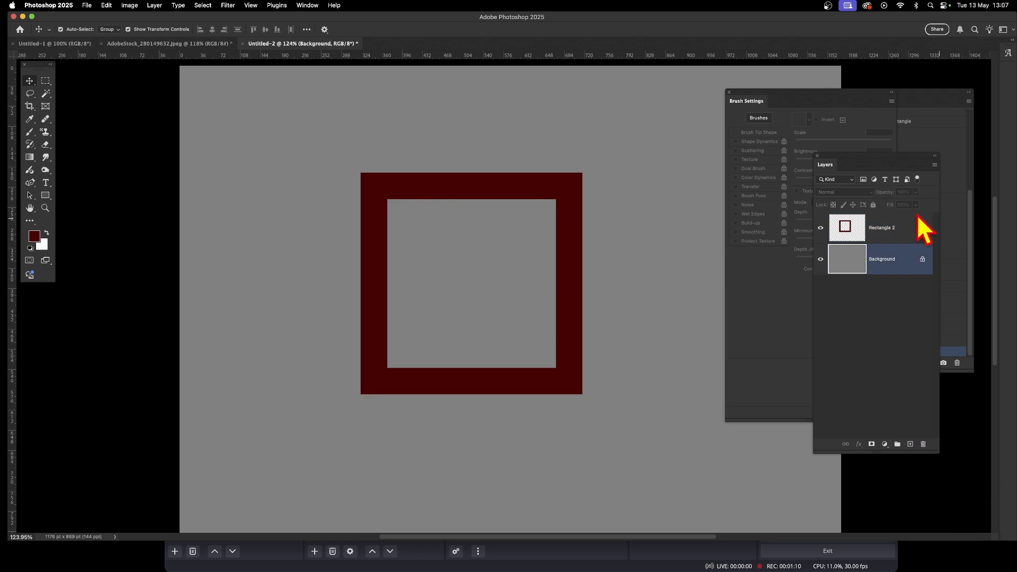
{"action": "left_click", "coordinate": [924, 445]}
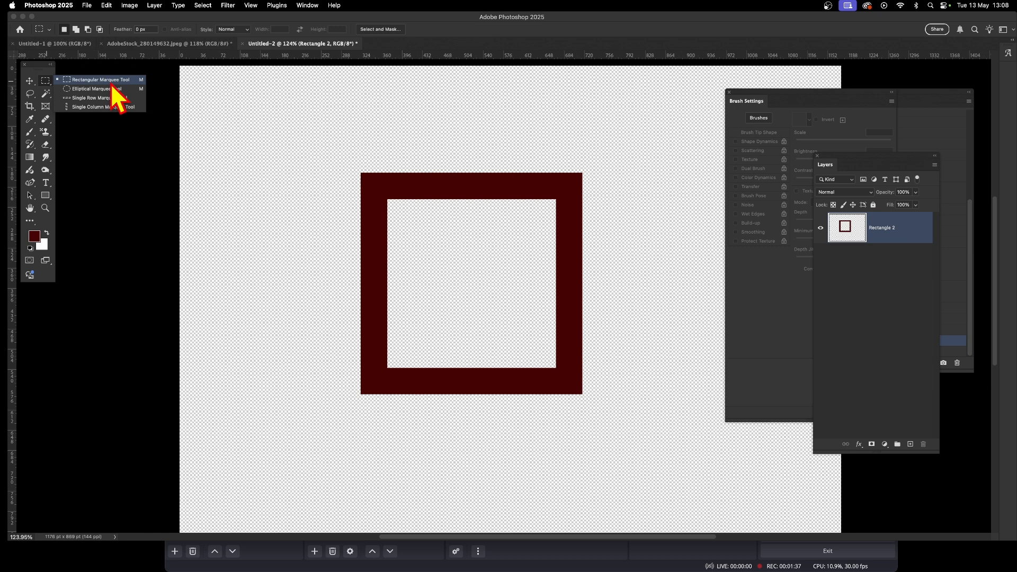
- Define a pattern from a square marquee selection running through the middle of the frame's border
{"action": "left_click", "coordinate": [113, 80]}
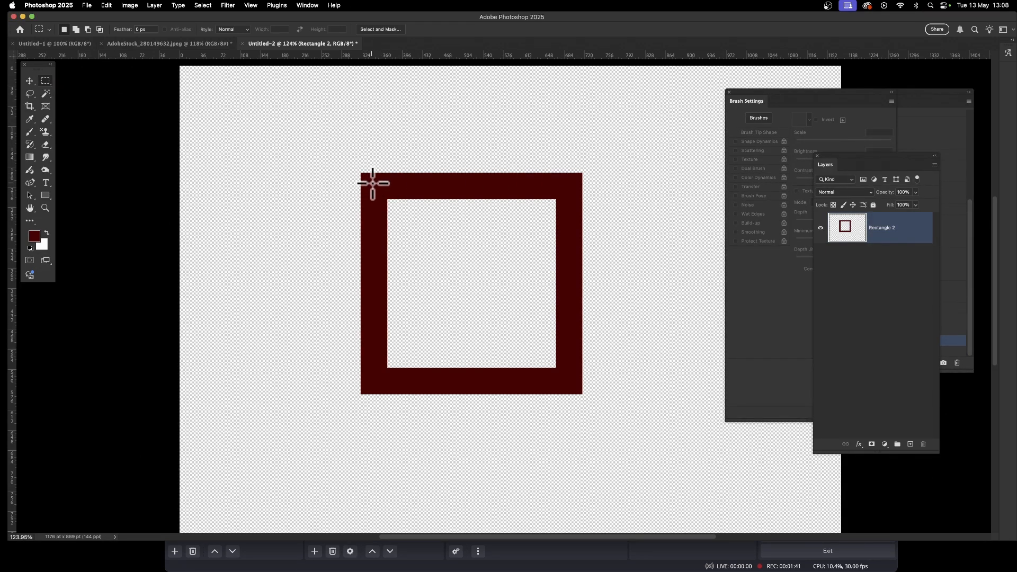
{"action": "left_click_drag", "start_coordinate": [373, 184], "coordinate": [573, 381]}
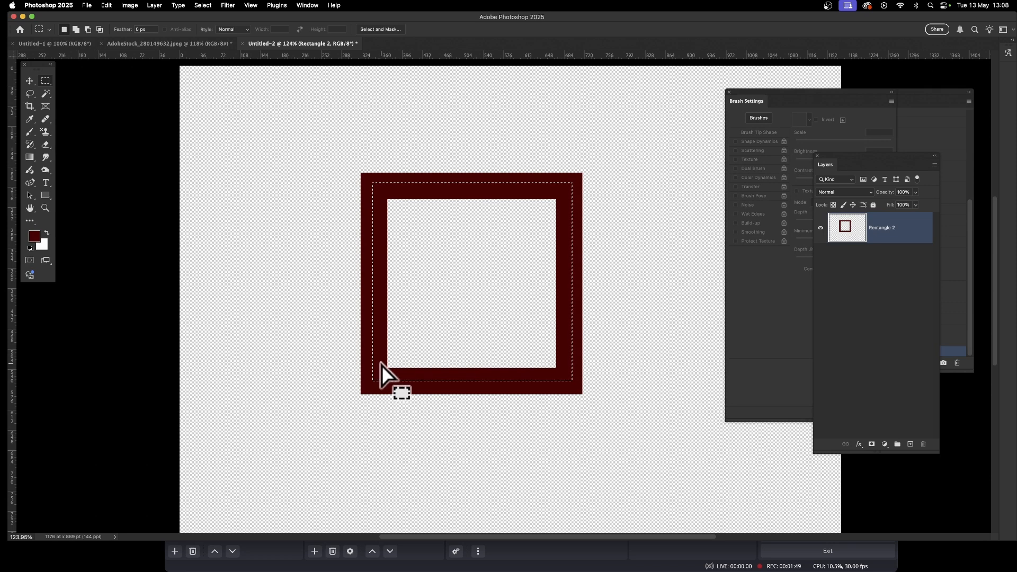
{"action": "left_click", "coordinate": [107, 5]}
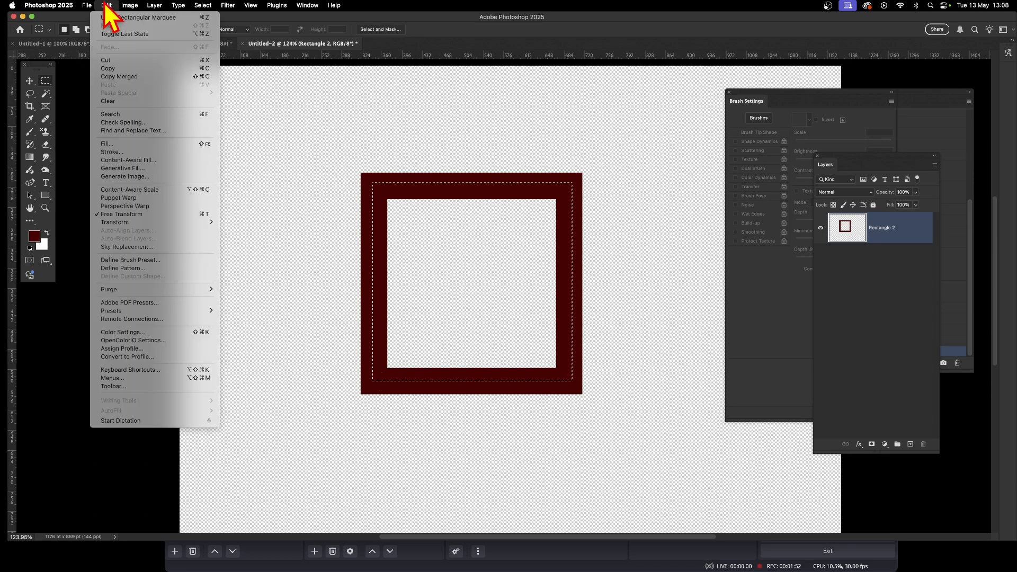
{"action": "left_click", "coordinate": [130, 268]}
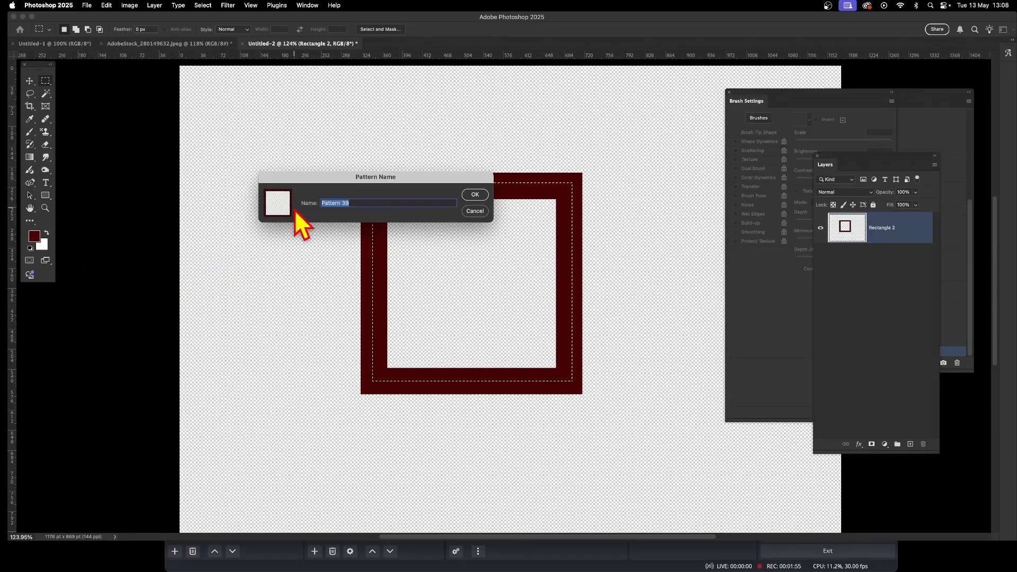
{"action": "left_click", "coordinate": [475, 195]}
- Switch to the AdobeStock_280149632.jpeg photo, activate the Brush tool and uncover the full Brush Settings
{"action": "left_click", "coordinate": [203, 46]}
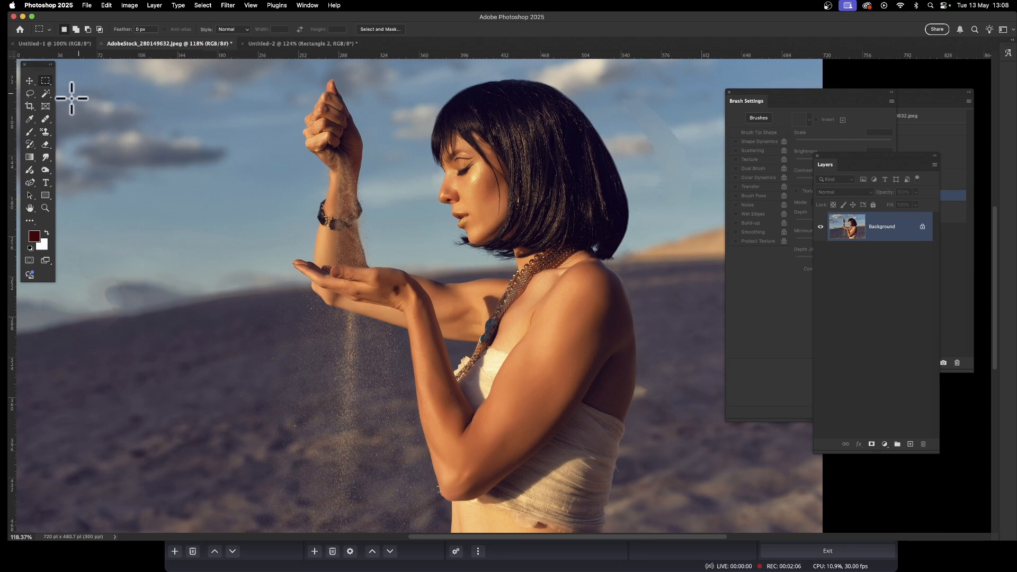
{"action": "left_click_drag", "start_coordinate": [30, 134], "coordinate": [56, 149]}
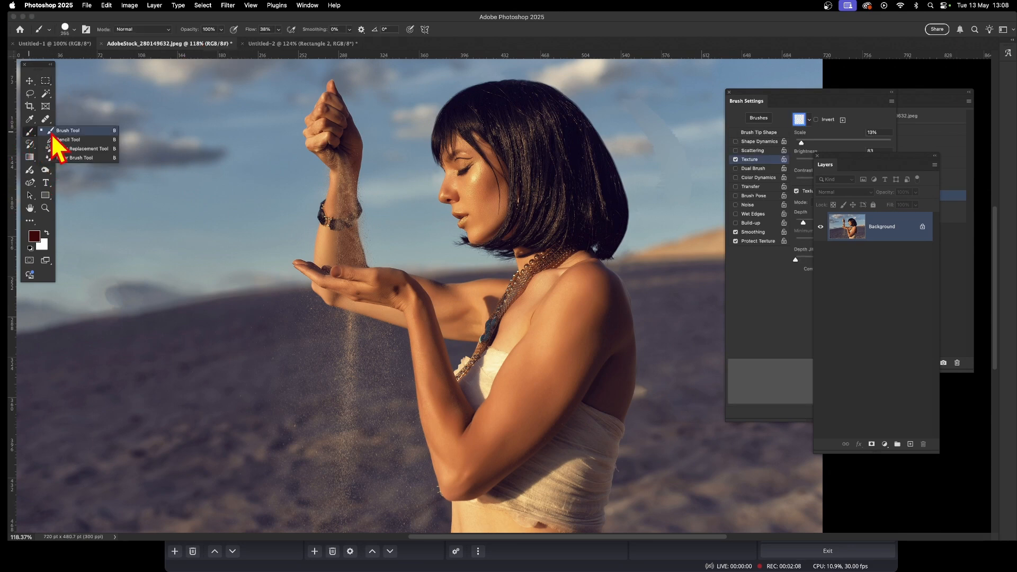
{"action": "left_click", "coordinate": [89, 131]}
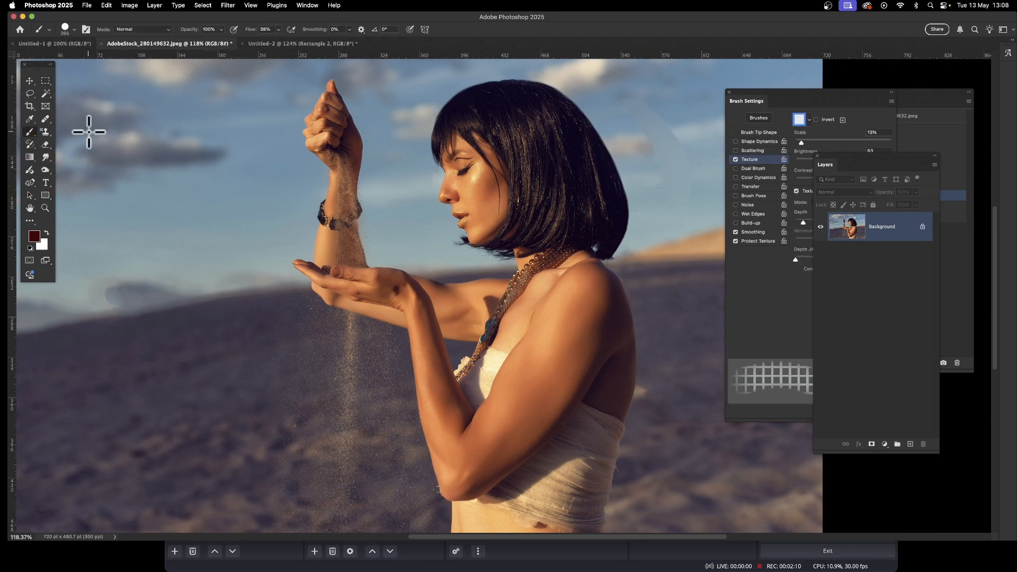
{"action": "left_click_drag", "start_coordinate": [765, 107], "coordinate": [685, 102]}
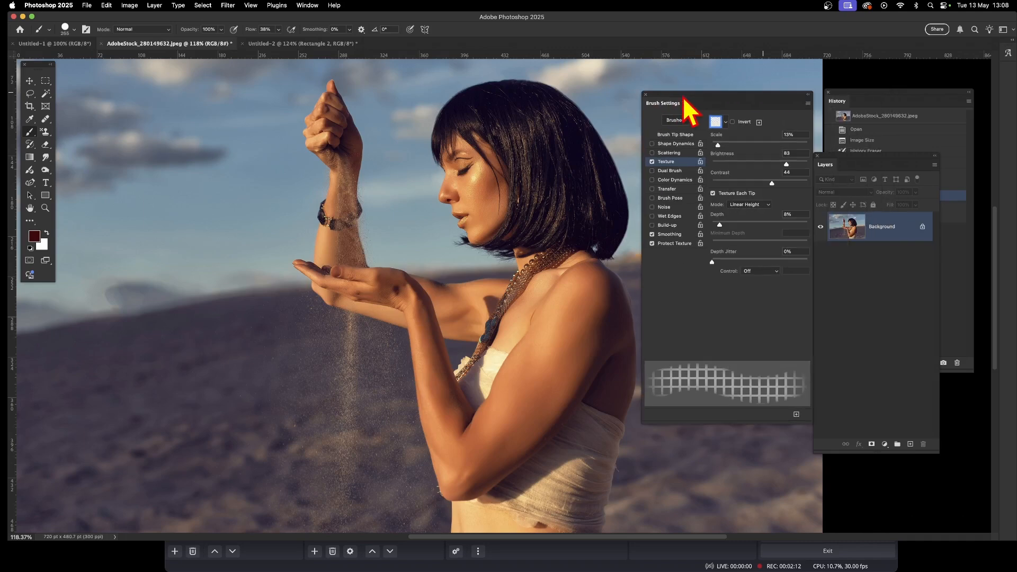
{"action": "left_click", "coordinate": [309, 7]}
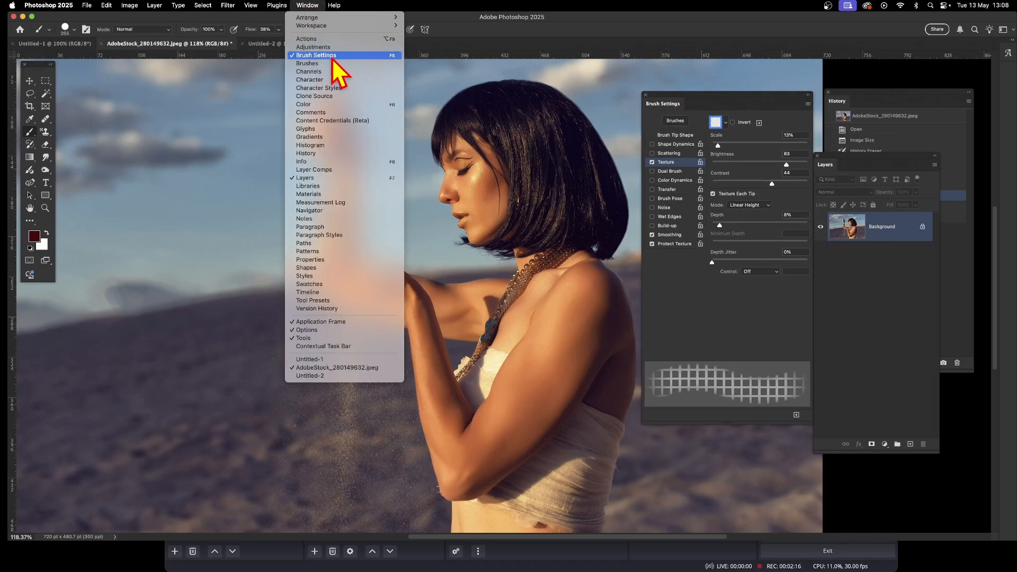
{"action": "left_click", "coordinate": [705, 96]}
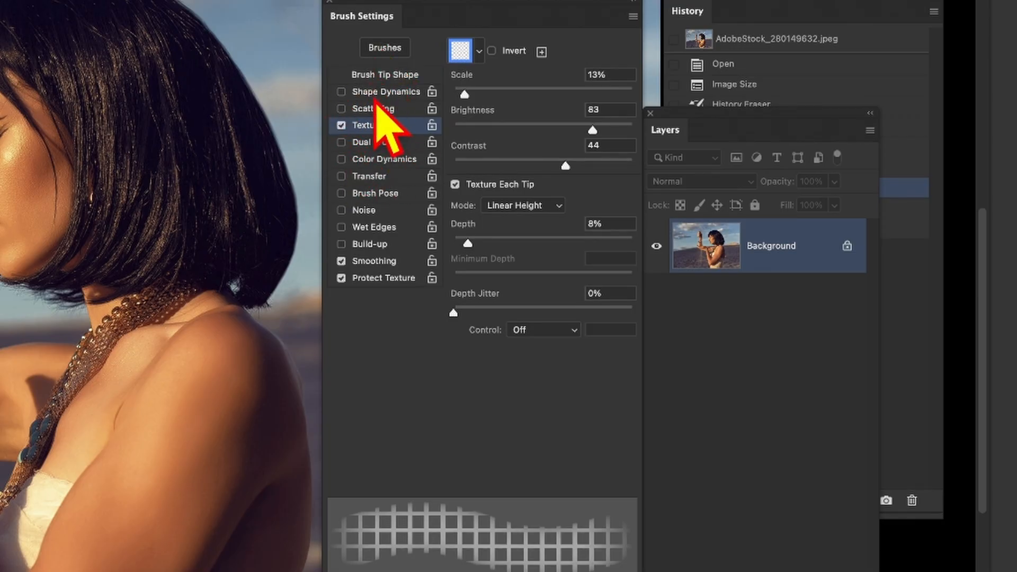
- Use the newly defined square frame pattern as the brush's texture
{"action": "left_click", "coordinate": [480, 50]}
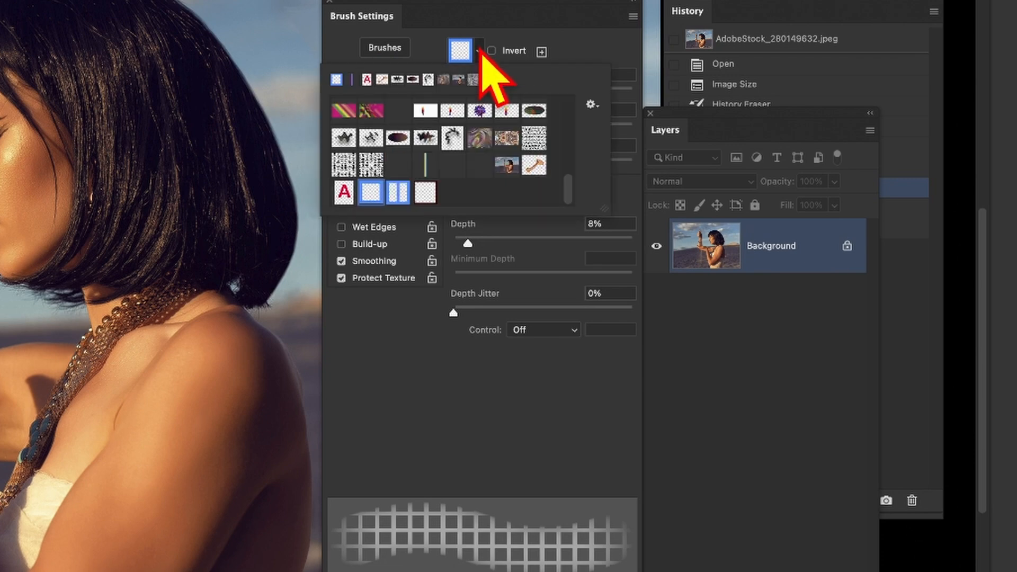
{"action": "left_click", "coordinate": [425, 193]}
{"action": "left_click", "coordinate": [531, 12]}
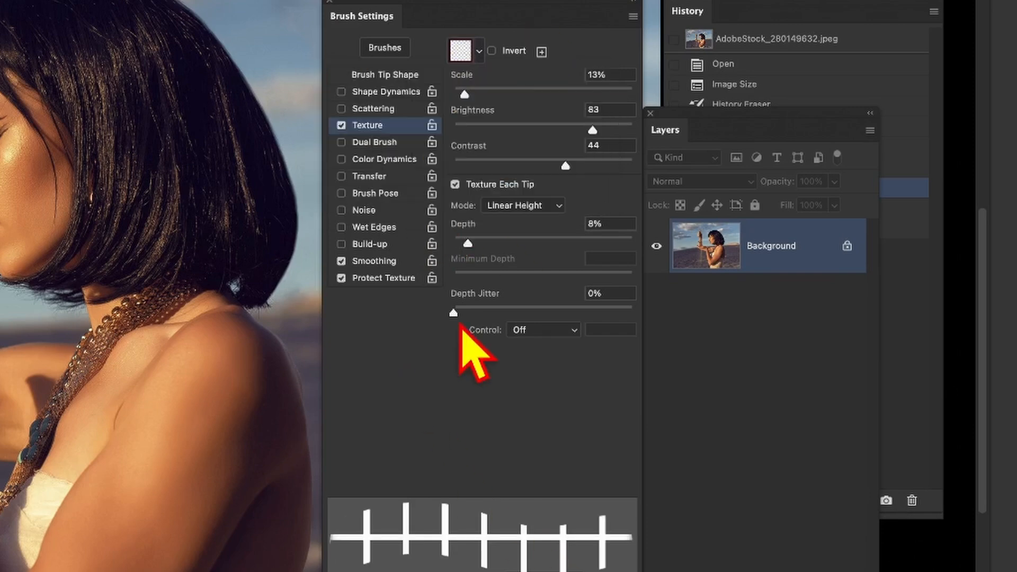
- Set the brush texture to 5% scale, brightness 89 and contrast 59, keeping Linear Height mode and 8% depth
{"action": "left_click_drag", "start_coordinate": [465, 94], "coordinate": [456, 95]}
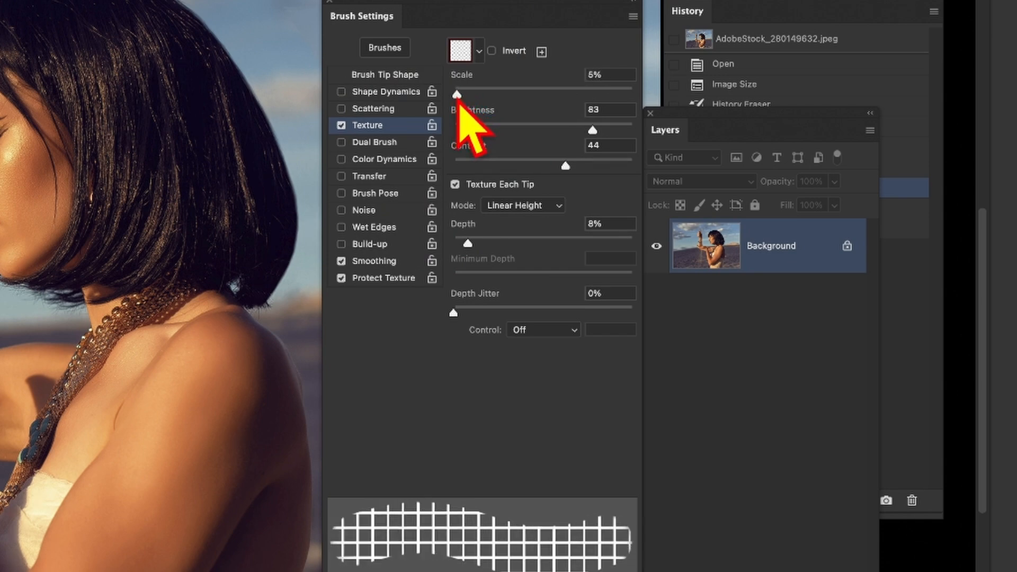
{"action": "mouse_move", "coordinate": [596, 136]}
{"action": "left_mouse_down"}
{"action": "mouse_move", "coordinate": [503, 140]}
{"action": "mouse_move", "coordinate": [597, 139]}
{"action": "left_mouse_up"}
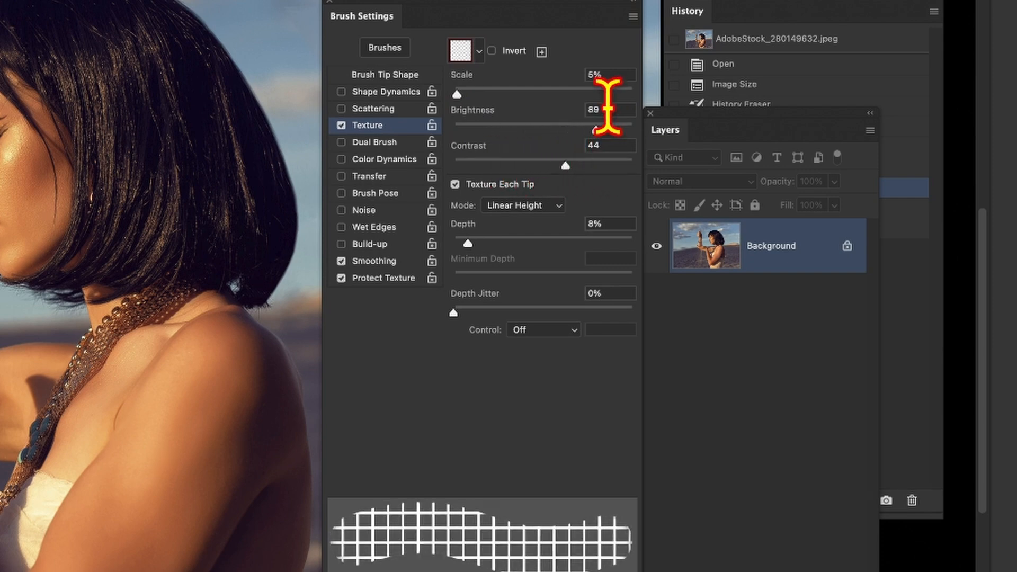
{"action": "left_click_drag", "start_coordinate": [566, 167], "coordinate": [584, 175]}
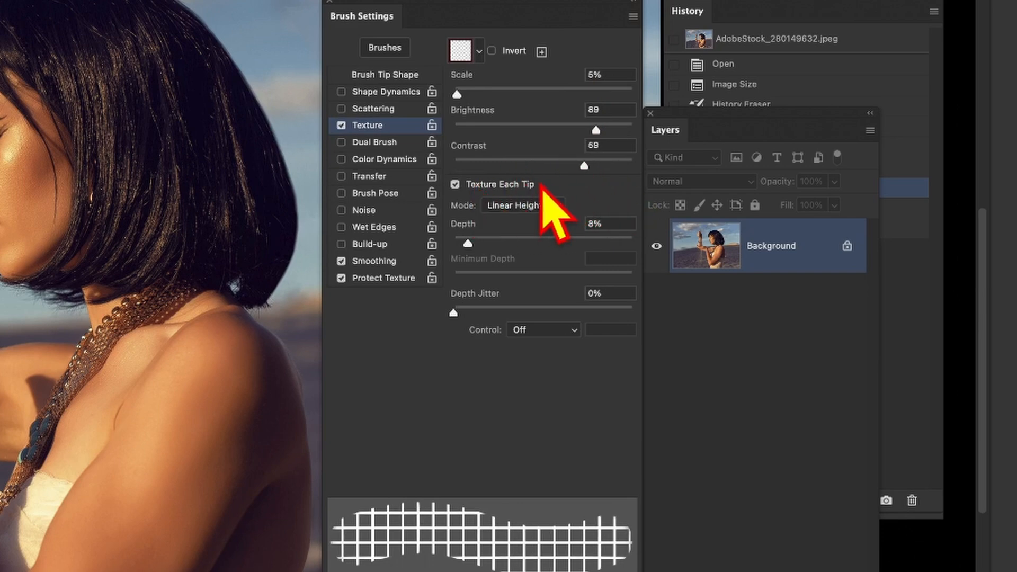
{"action": "left_click", "coordinate": [538, 205]}
{"action": "left_click", "coordinate": [539, 206]}
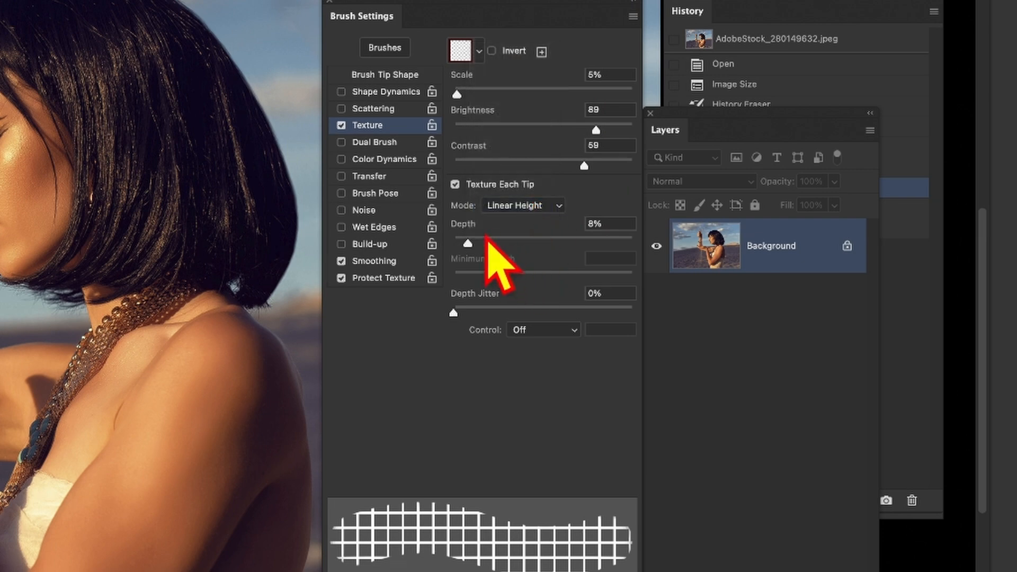
{"action": "left_click_drag", "start_coordinate": [466, 247], "coordinate": [467, 248]}
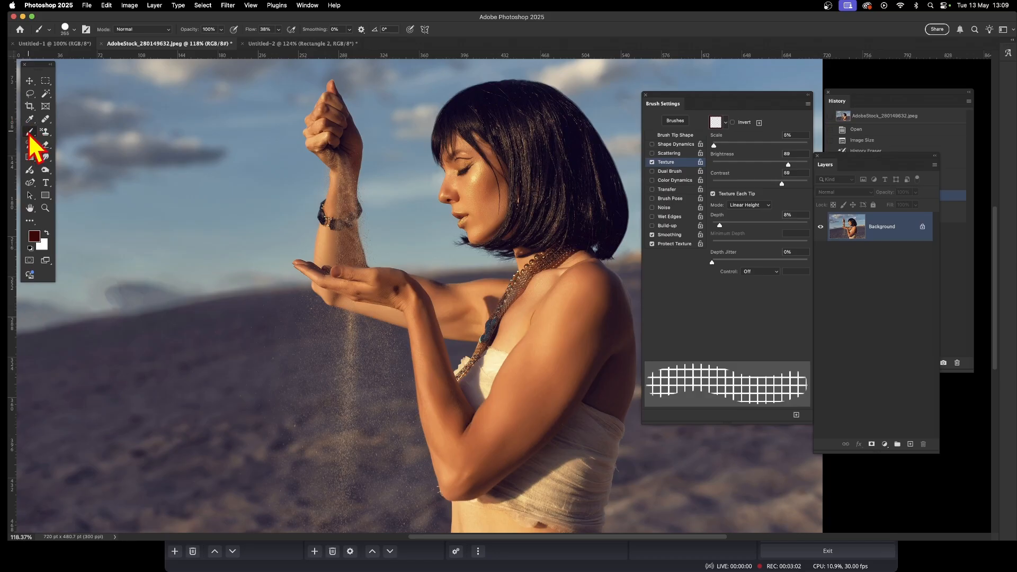
- Test a dark red grid stroke and undo it, enlarge the brush and paint a wider grid over the woman and sky
{"action": "mouse_move", "coordinate": [535, 153]}
{"action": "left_mouse_down"}
{"action": "mouse_move", "coordinate": [494, 218]}
{"action": "mouse_move", "coordinate": [390, 220]}
{"action": "mouse_move", "coordinate": [467, 146]}
{"action": "mouse_move", "coordinate": [496, 194]}
{"action": "mouse_move", "coordinate": [405, 213]}
{"action": "mouse_move", "coordinate": [329, 139]}
{"action": "mouse_move", "coordinate": [304, 170]}
{"action": "left_mouse_up"}
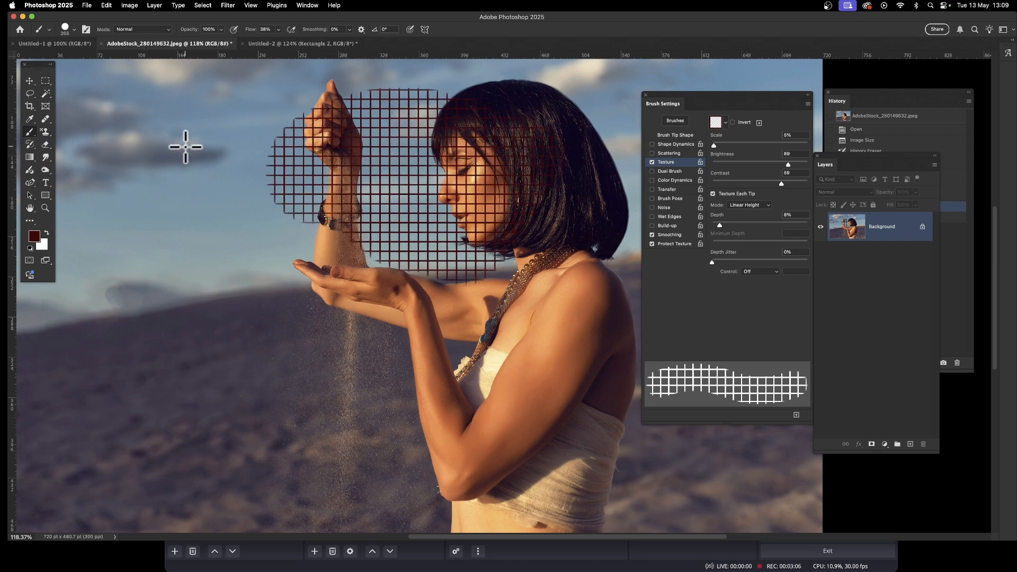
{"action": "key", "text": "super+z"}
{"action": "left_click", "coordinate": [74, 29]}
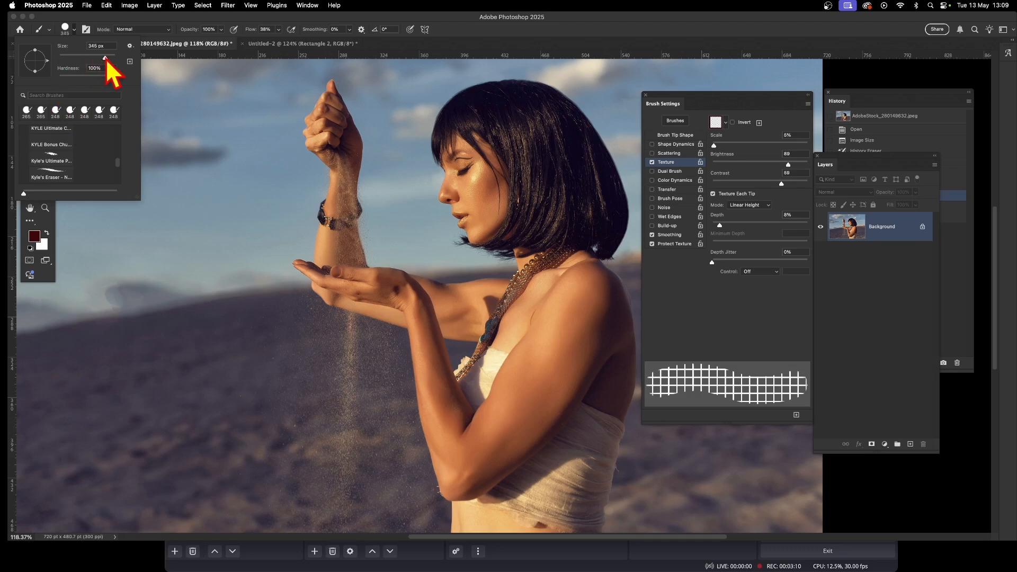
{"action": "mouse_move", "coordinate": [396, 120]}
{"action": "left_mouse_down"}
{"action": "mouse_move", "coordinate": [369, 228]}
{"action": "mouse_move", "coordinate": [434, 175]}
{"action": "mouse_move", "coordinate": [522, 170]}
{"action": "mouse_move", "coordinate": [493, 294]}
{"action": "mouse_move", "coordinate": [455, 316]}
{"action": "mouse_move", "coordinate": [450, 290]}
{"action": "mouse_move", "coordinate": [478, 365]}
{"action": "mouse_move", "coordinate": [547, 352]}
{"action": "mouse_move", "coordinate": [457, 120]}
{"action": "mouse_move", "coordinate": [354, 176]}
{"action": "mouse_move", "coordinate": [298, 150]}
{"action": "mouse_move", "coordinate": [298, 246]}
{"action": "mouse_move", "coordinate": [244, 340]}
{"action": "left_mouse_up"}
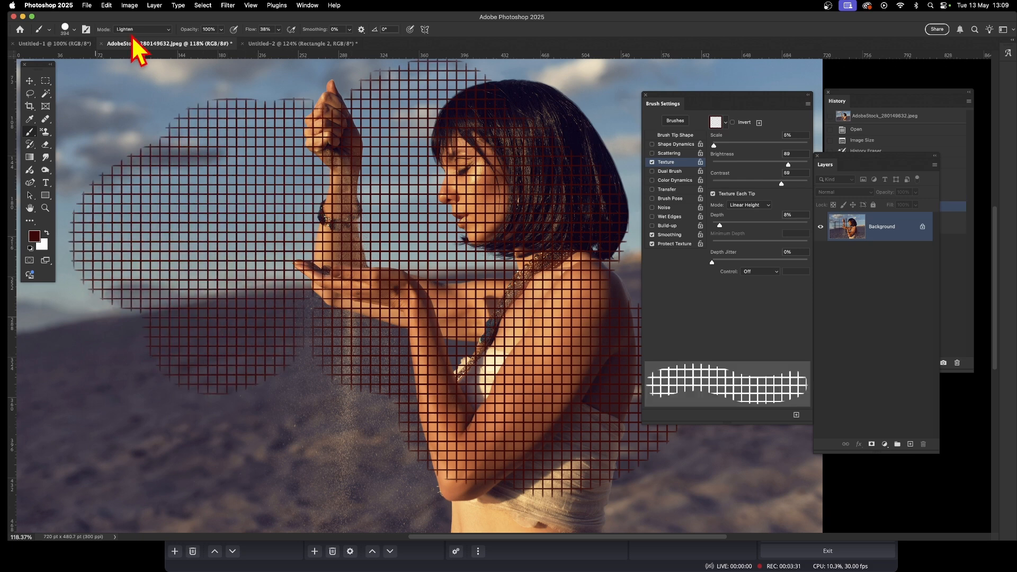
- Set the brush blending mode to Screen and the foreground colour to bright red (ff0000)
{"action": "left_click", "coordinate": [138, 29]}
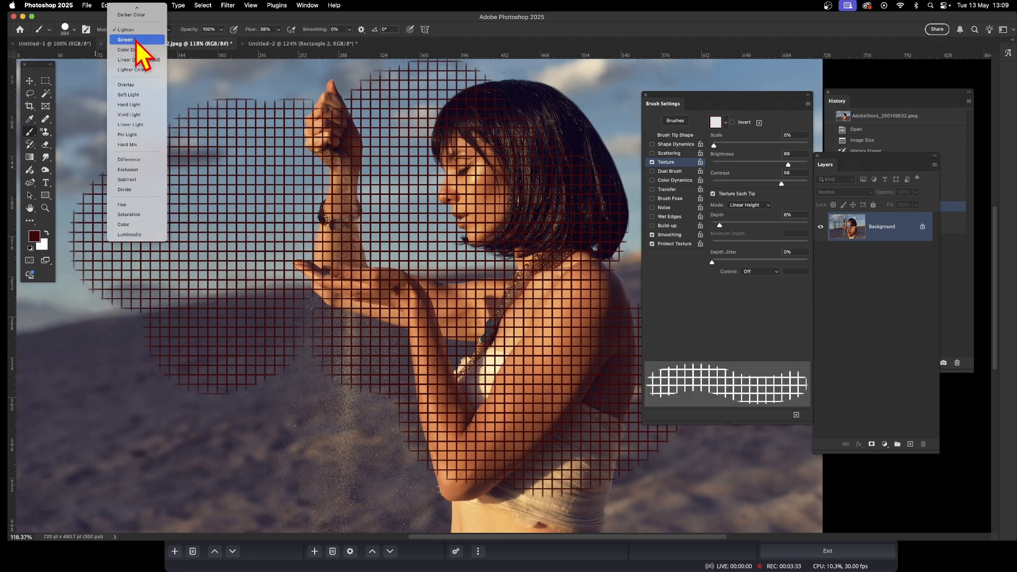
{"action": "left_click", "coordinate": [139, 40]}
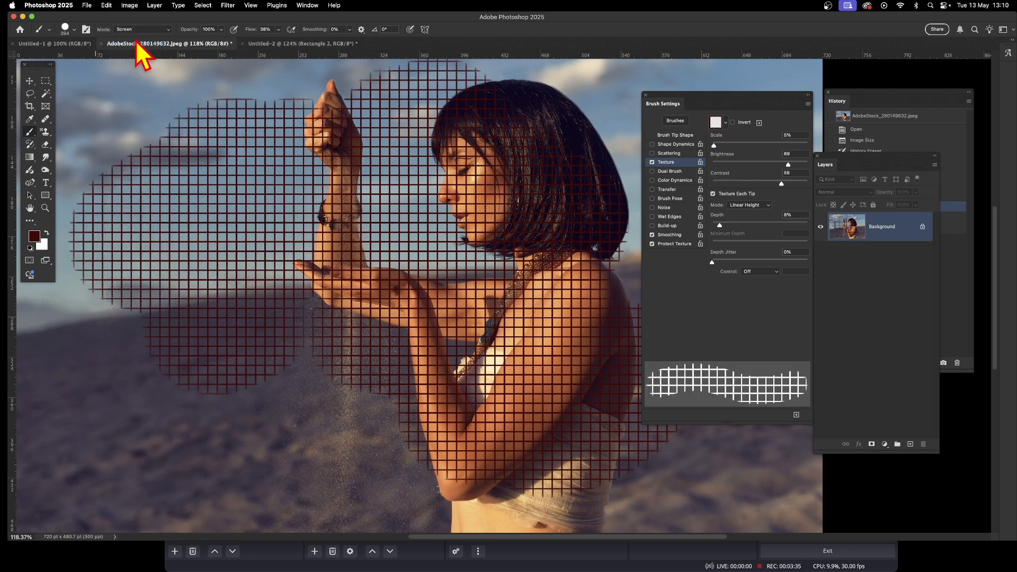
{"action": "left_click", "coordinate": [34, 236]}
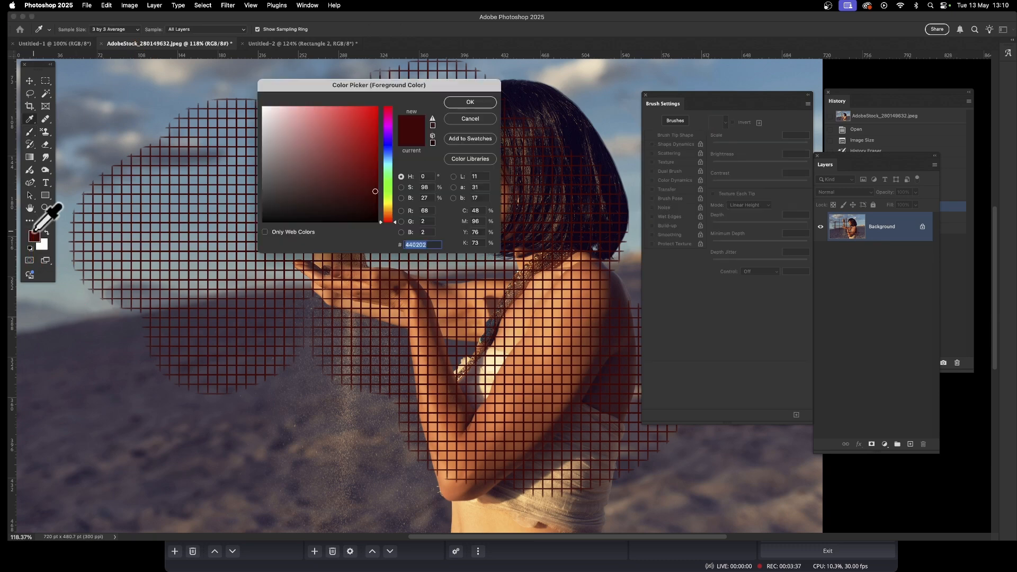
{"action": "left_click_drag", "start_coordinate": [375, 133], "coordinate": [384, 105]}
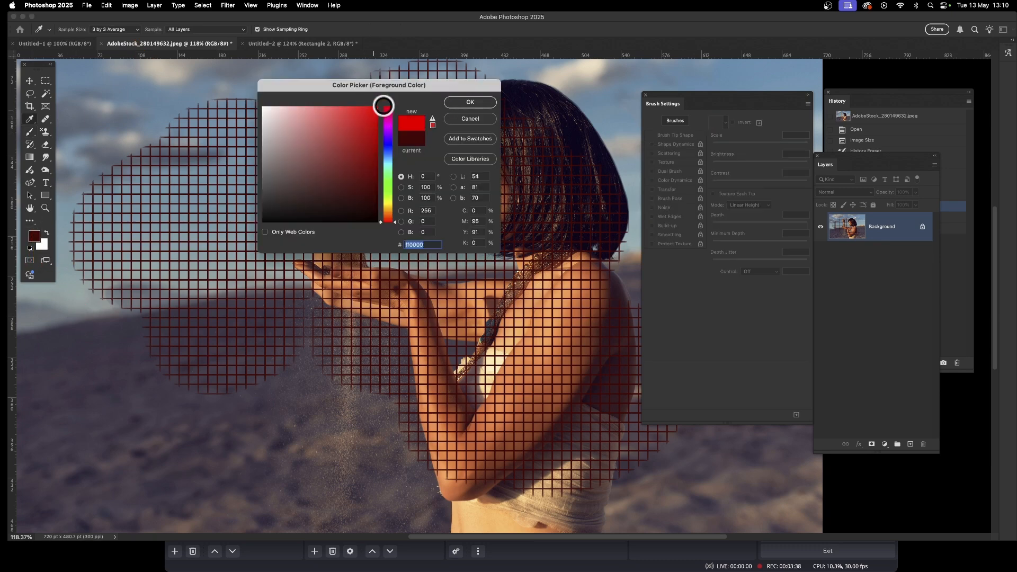
{"action": "left_click", "coordinate": [476, 104]}
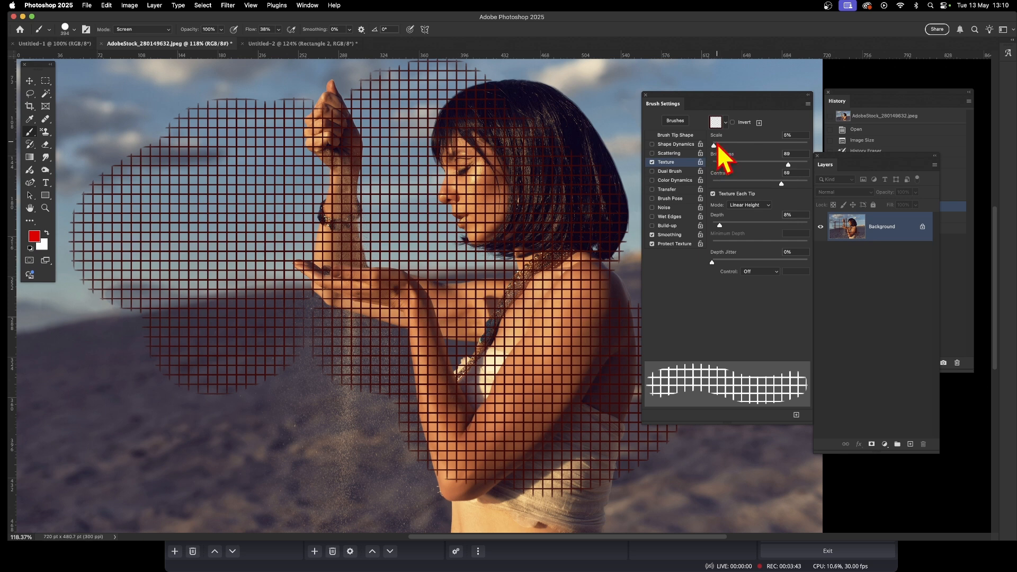
- Paint red grid strokes over the woman and dunes at 14% texture scale, and over her head, hands and the sky at 26%
{"action": "left_click_drag", "start_coordinate": [715, 146], "coordinate": [719, 148]}
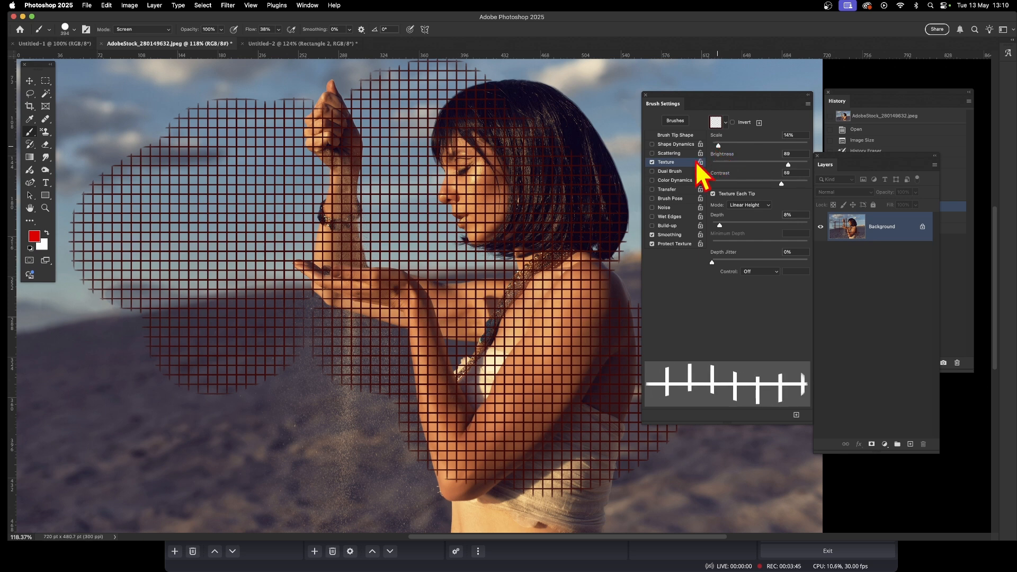
{"action": "mouse_move", "coordinate": [524, 237]}
{"action": "left_mouse_down"}
{"action": "mouse_move", "coordinate": [519, 290]}
{"action": "mouse_move", "coordinate": [551, 374]}
{"action": "mouse_move", "coordinate": [479, 335]}
{"action": "mouse_move", "coordinate": [539, 271]}
{"action": "mouse_move", "coordinate": [443, 327]}
{"action": "mouse_move", "coordinate": [408, 286]}
{"action": "mouse_move", "coordinate": [346, 350]}
{"action": "mouse_move", "coordinate": [385, 367]}
{"action": "mouse_move", "coordinate": [319, 422]}
{"action": "mouse_move", "coordinate": [294, 337]}
{"action": "mouse_move", "coordinate": [198, 366]}
{"action": "mouse_move", "coordinate": [153, 392]}
{"action": "left_mouse_up"}
{"action": "left_click_drag", "start_coordinate": [514, 128], "coordinate": [580, 160]}
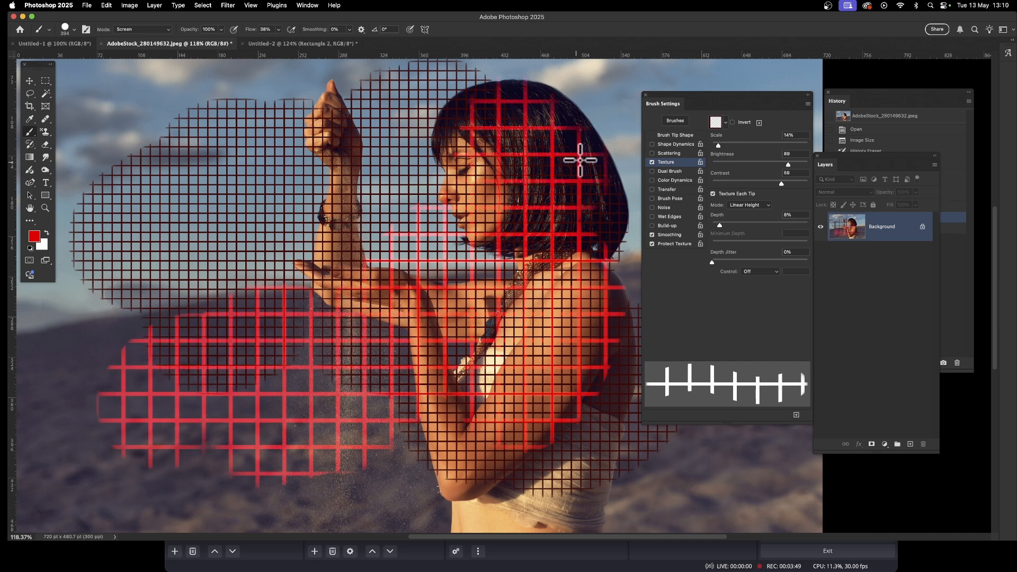
{"action": "left_click_drag", "start_coordinate": [719, 145], "coordinate": [724, 147]}
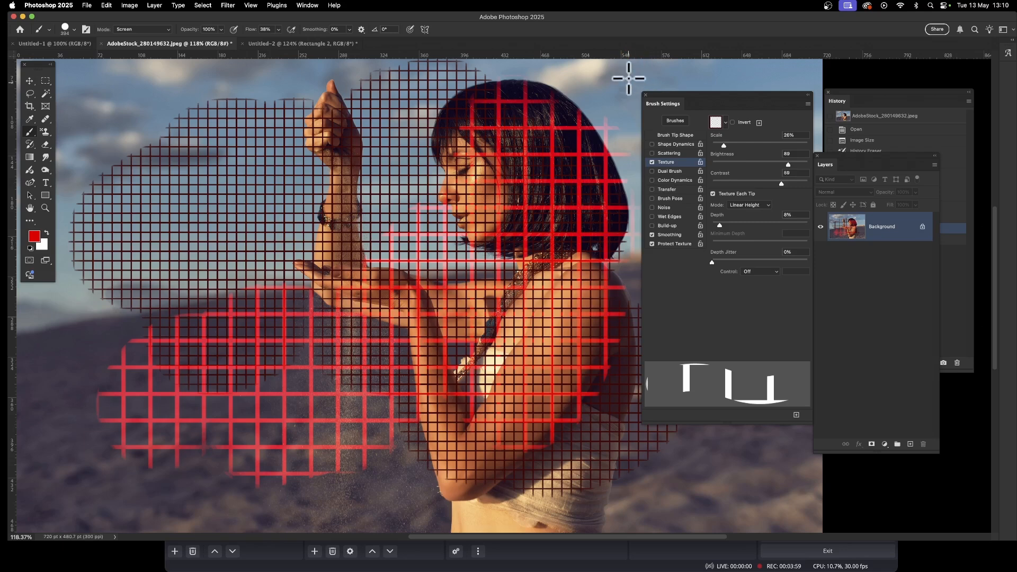
{"action": "mouse_move", "coordinate": [629, 78]}
{"action": "left_mouse_down"}
{"action": "mouse_move", "coordinate": [546, 131]}
{"action": "mouse_move", "coordinate": [525, 91]}
{"action": "mouse_move", "coordinate": [549, 72]}
{"action": "mouse_move", "coordinate": [486, 73]}
{"action": "mouse_move", "coordinate": [433, 119]}
{"action": "mouse_move", "coordinate": [452, 160]}
{"action": "mouse_move", "coordinate": [279, 329]}
{"action": "left_mouse_up"}
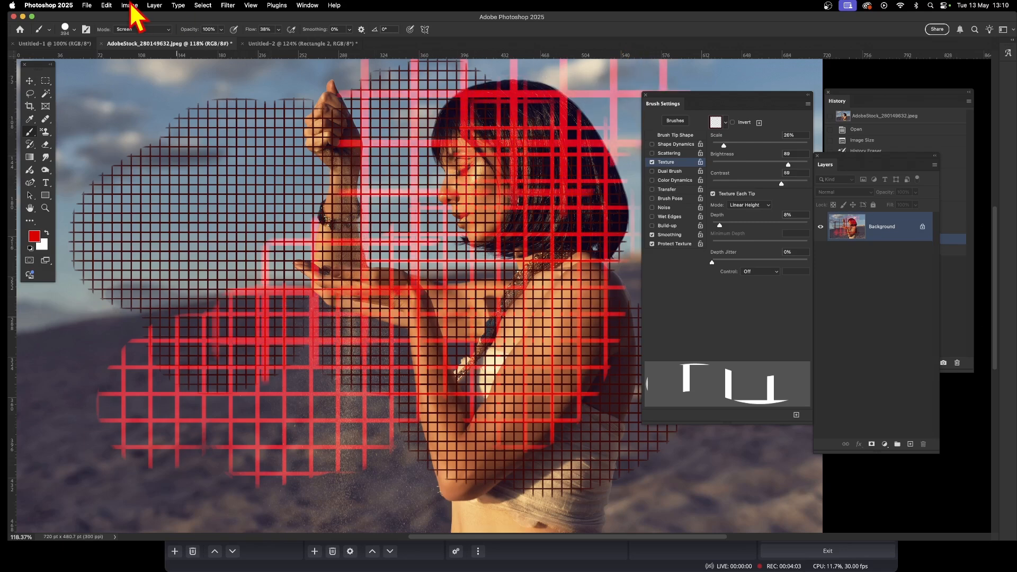
- Create a new layer named Layer 1 in Normal mode at 100% opacity above the photo
{"action": "left_click", "coordinate": [155, 5]}
{"action": "mouse_move", "coordinate": [158, 18]}
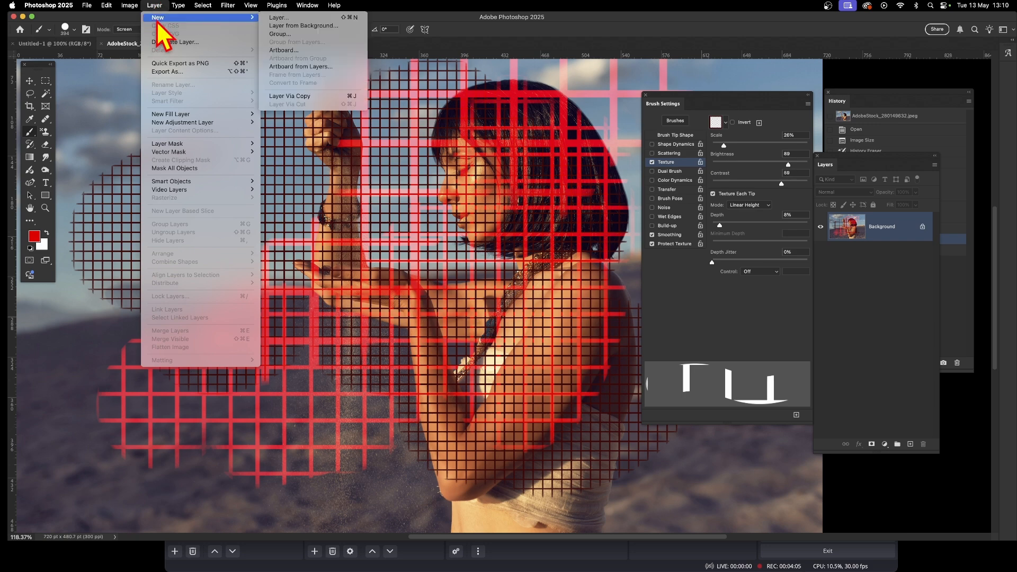
{"action": "left_click", "coordinate": [289, 19]}
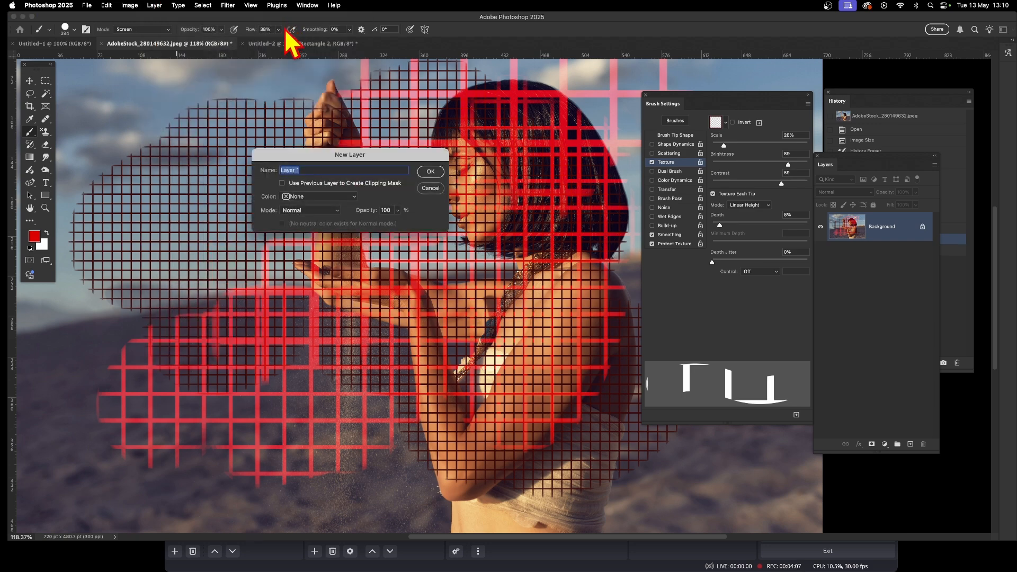
{"action": "left_click", "coordinate": [431, 172]}
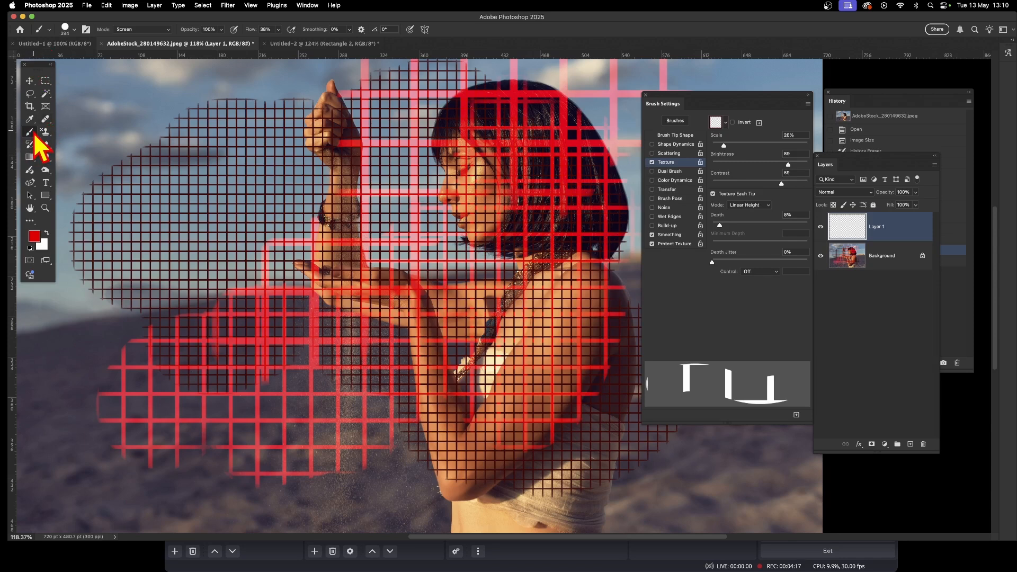
- Set the foreground colour to off-white (ffefef) and the brush blending mode to Overlay
{"action": "left_click", "coordinate": [35, 236]}
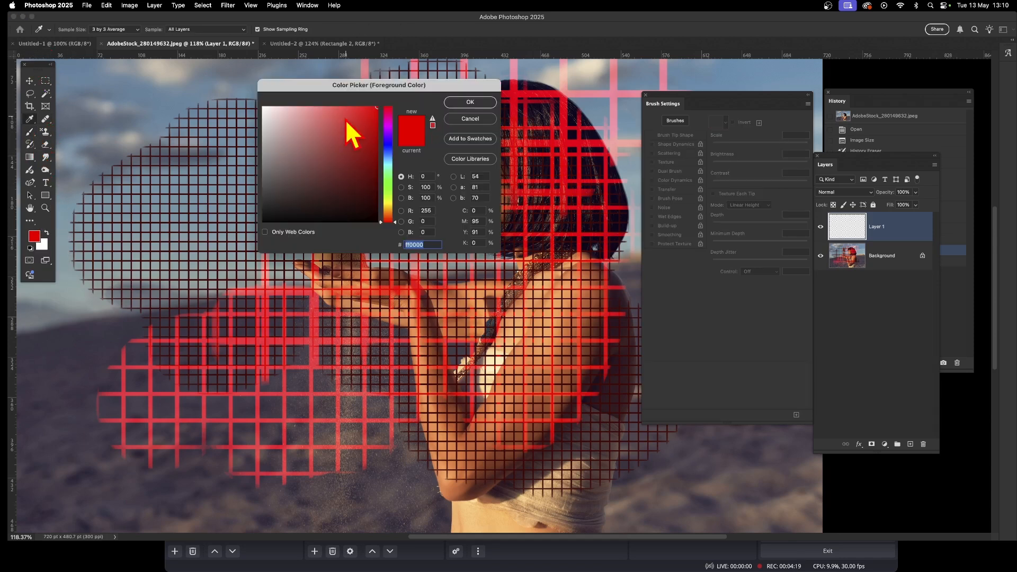
{"action": "left_click", "coordinate": [272, 110]}
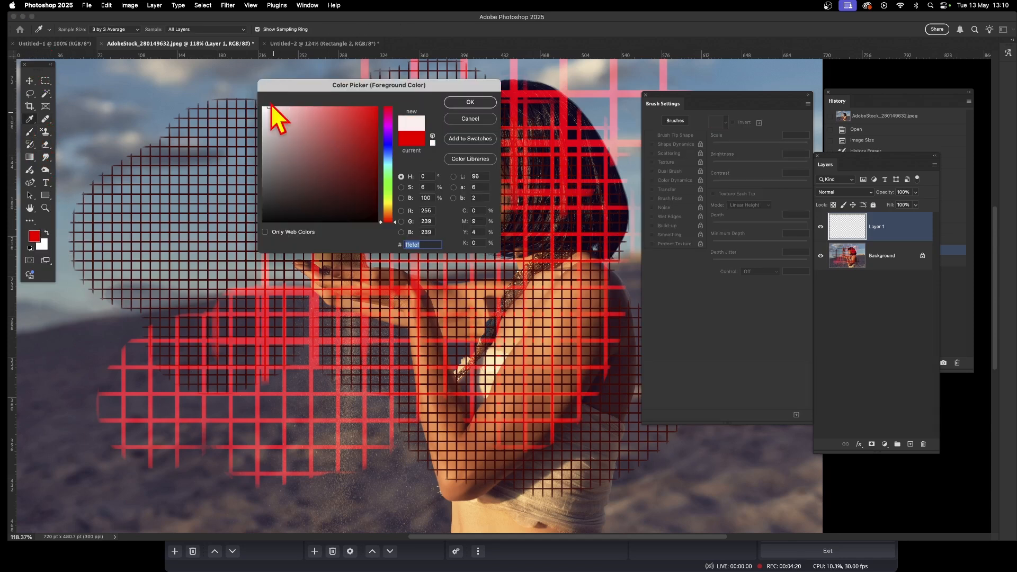
{"action": "left_click", "coordinate": [476, 102]}
{"action": "left_click", "coordinate": [137, 30]}
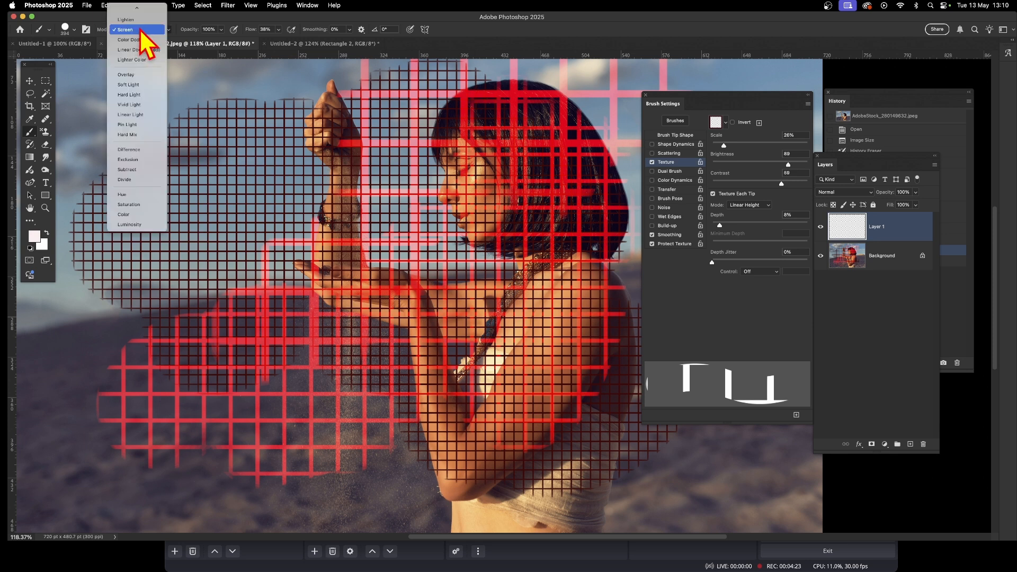
- Paint a broad off-white grid on Layer 1 across the woman and sky, and shift it left with the Move tool
{"action": "mouse_move", "coordinate": [405, 143]}
{"action": "left_mouse_down"}
{"action": "mouse_move", "coordinate": [379, 254]}
{"action": "mouse_move", "coordinate": [416, 265]}
{"action": "mouse_move", "coordinate": [469, 329]}
{"action": "mouse_move", "coordinate": [535, 340]}
{"action": "mouse_move", "coordinate": [570, 390]}
{"action": "mouse_move", "coordinate": [602, 258]}
{"action": "mouse_move", "coordinate": [600, 181]}
{"action": "mouse_move", "coordinate": [365, 283]}
{"action": "mouse_move", "coordinate": [335, 380]}
{"action": "mouse_move", "coordinate": [302, 394]}
{"action": "mouse_move", "coordinate": [292, 297]}
{"action": "mouse_move", "coordinate": [178, 226]}
{"action": "mouse_move", "coordinate": [206, 220]}
{"action": "left_mouse_up"}
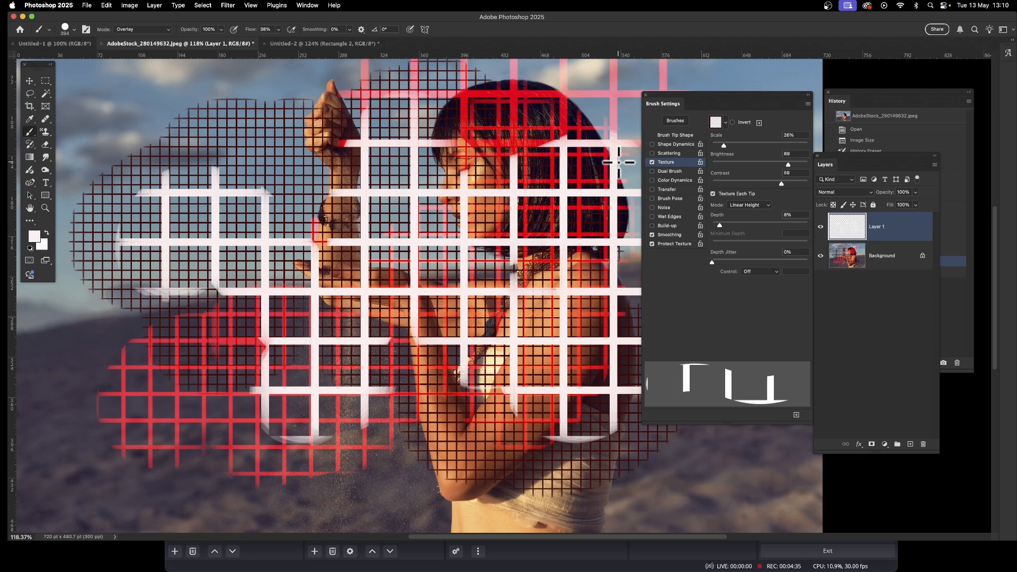
{"action": "left_click", "coordinate": [29, 81]}
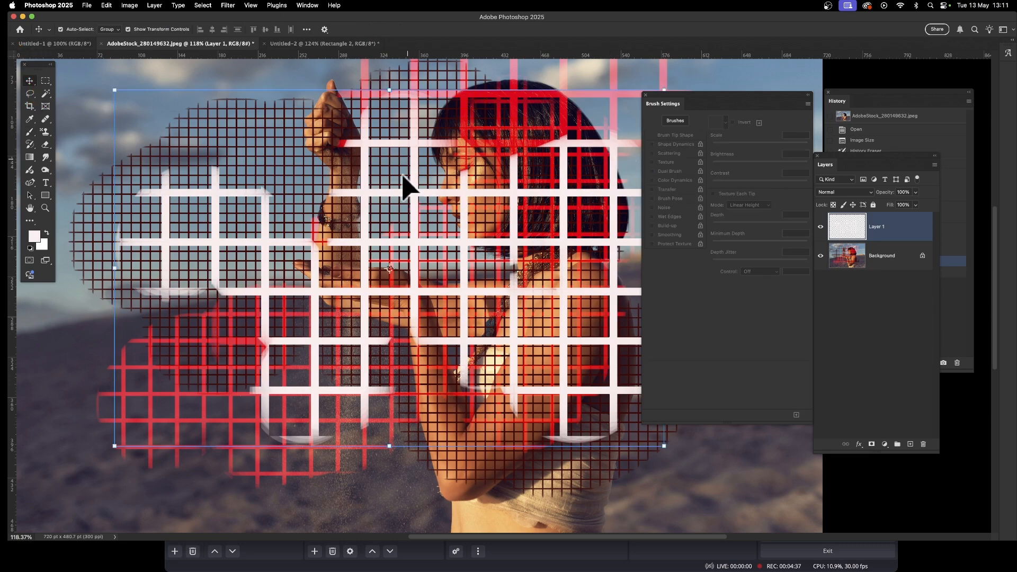
{"action": "left_click_drag", "start_coordinate": [416, 199], "coordinate": [306, 196]}
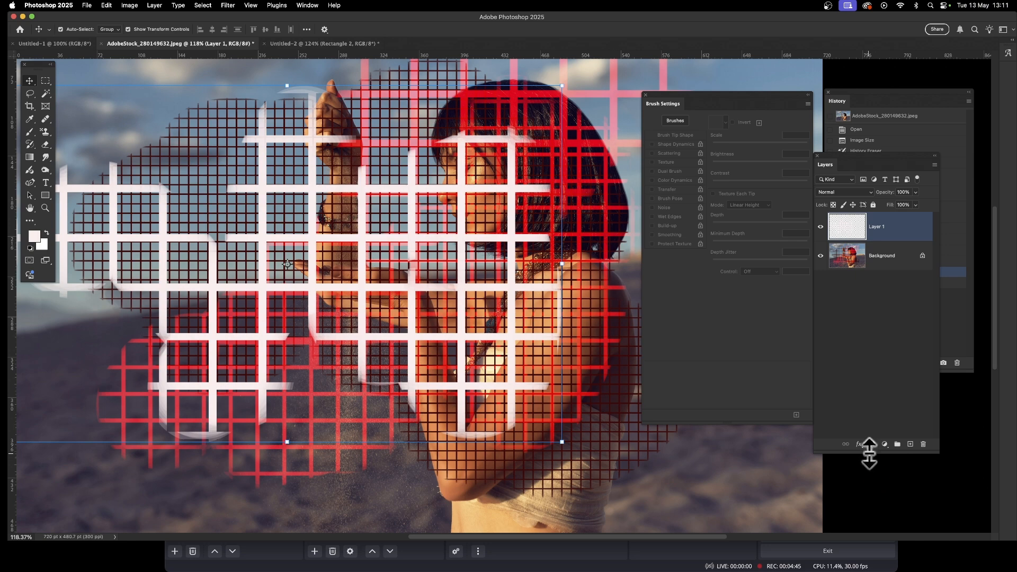
- Apply Bevel & Emboss (Outer Bevel, size 10 px, soften 4 px) and Drop Shadow effects to Layer 1
{"action": "left_click", "coordinate": [859, 445]}
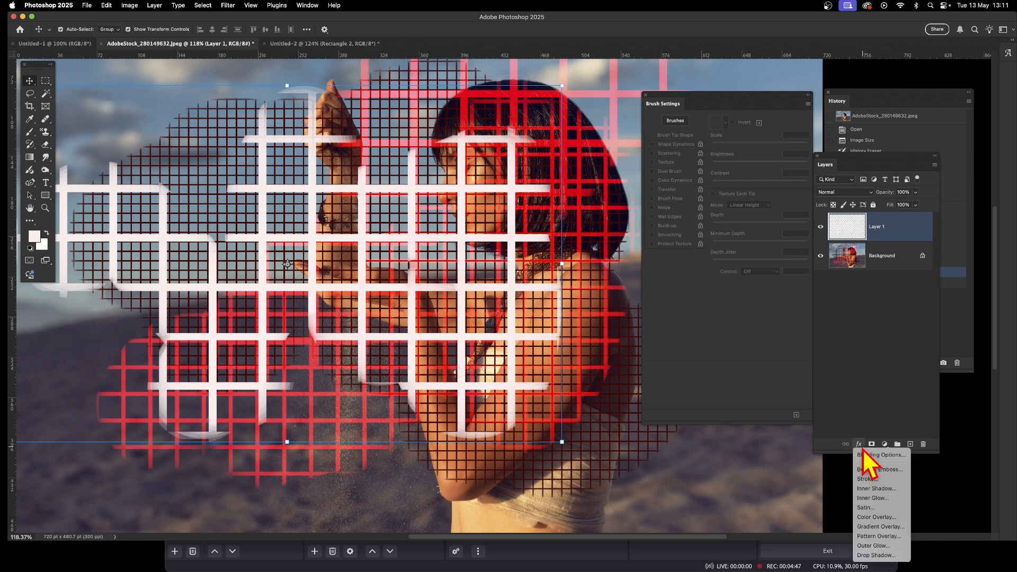
{"action": "left_click", "coordinate": [866, 469]}
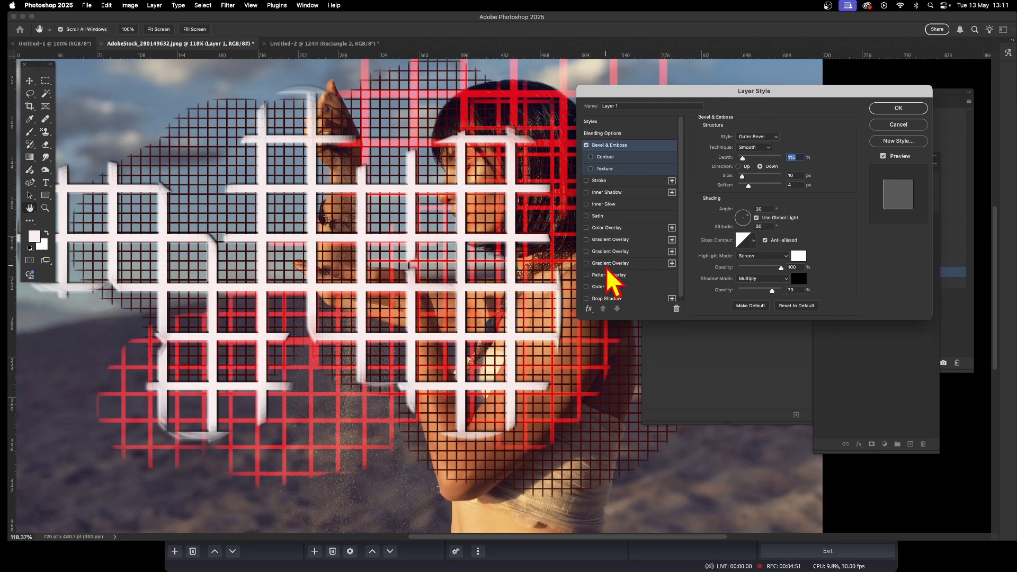
{"action": "left_click", "coordinate": [604, 299]}
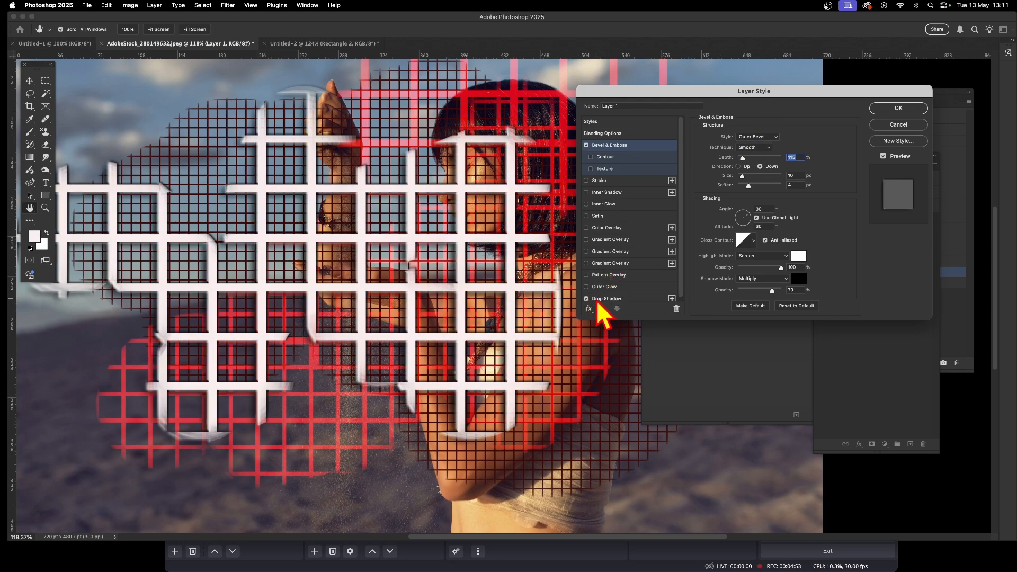
{"action": "left_click", "coordinate": [900, 109]}
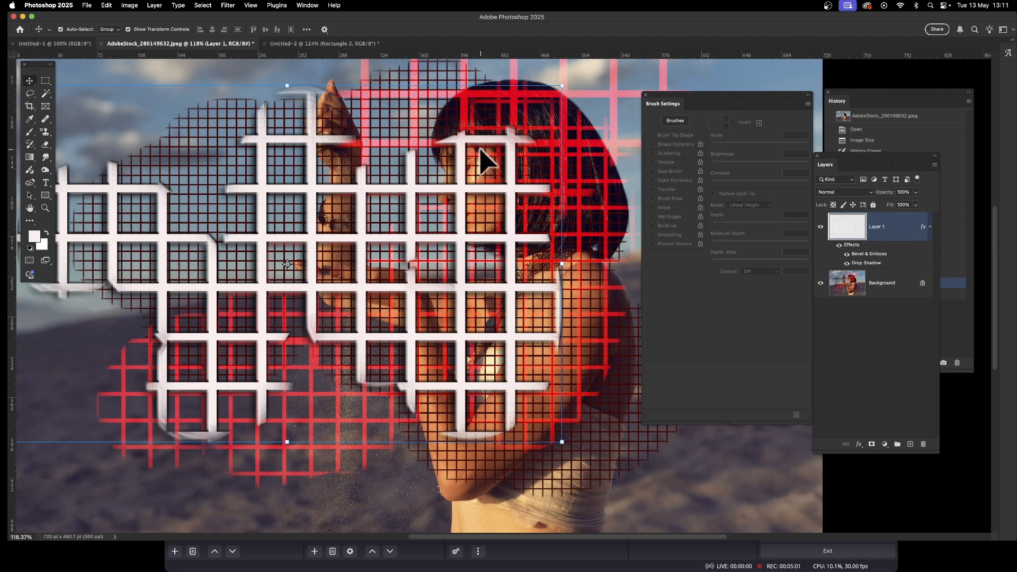
- Warp the off-white grid on Layer 1 into flowing curves with the Liquify filter, and delete the layer
{"action": "left_click", "coordinate": [228, 6]}
{"action": "left_click", "coordinate": [228, 7]}
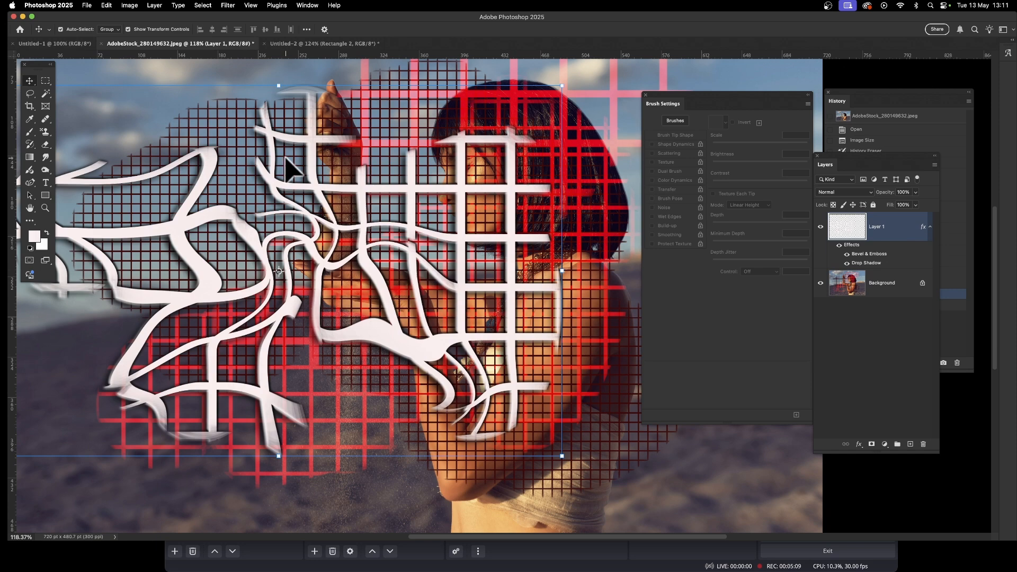
{"action": "key", "text": "BackSpace"}
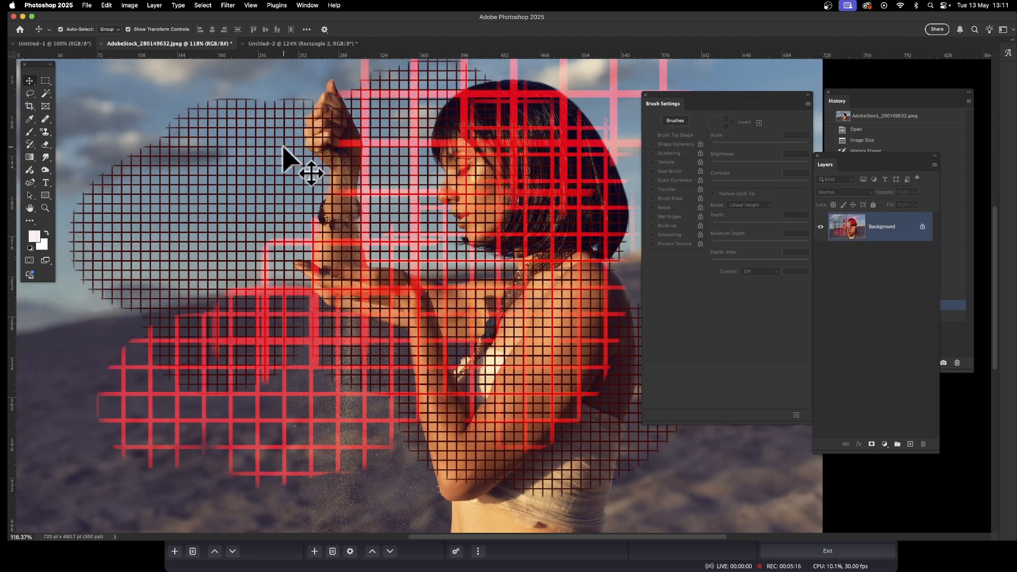